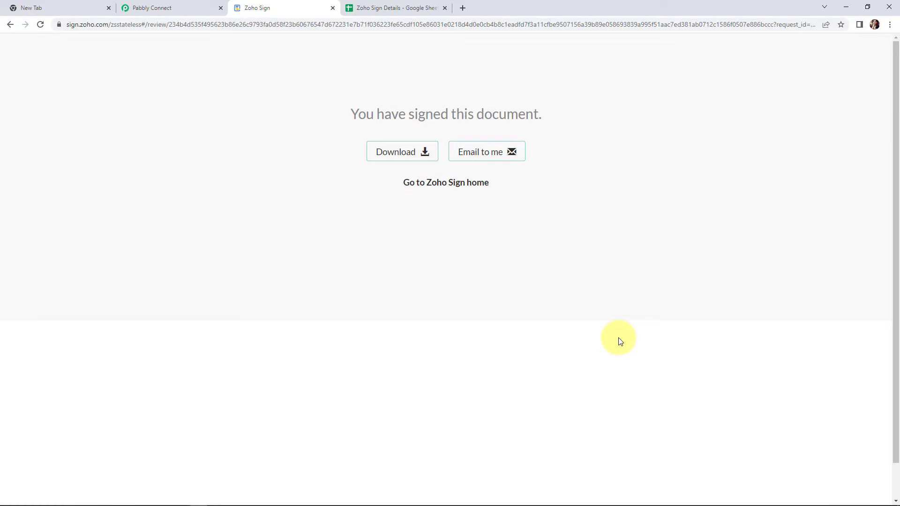
- Go to the Pabbly Connect website at pabbly.com/connect, sign in and open the Pabbly Connect dashboard
click(406, 10)
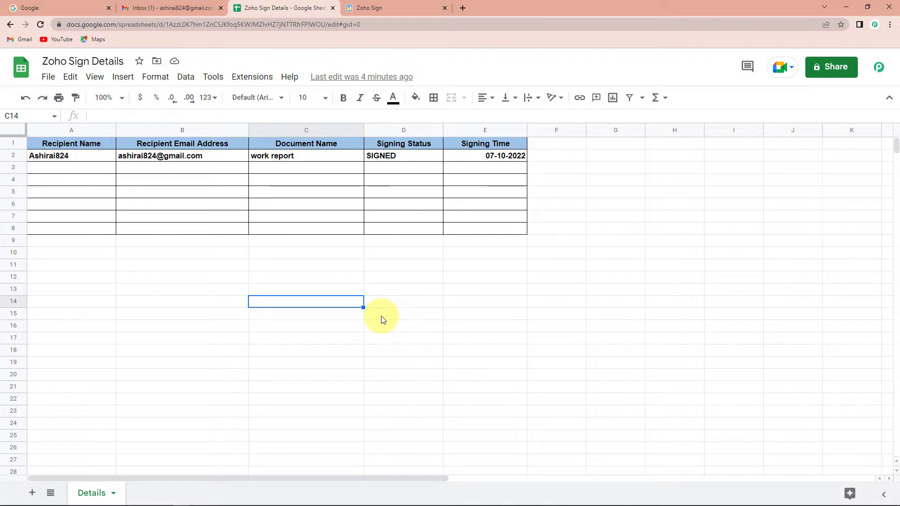
click(40, 8)
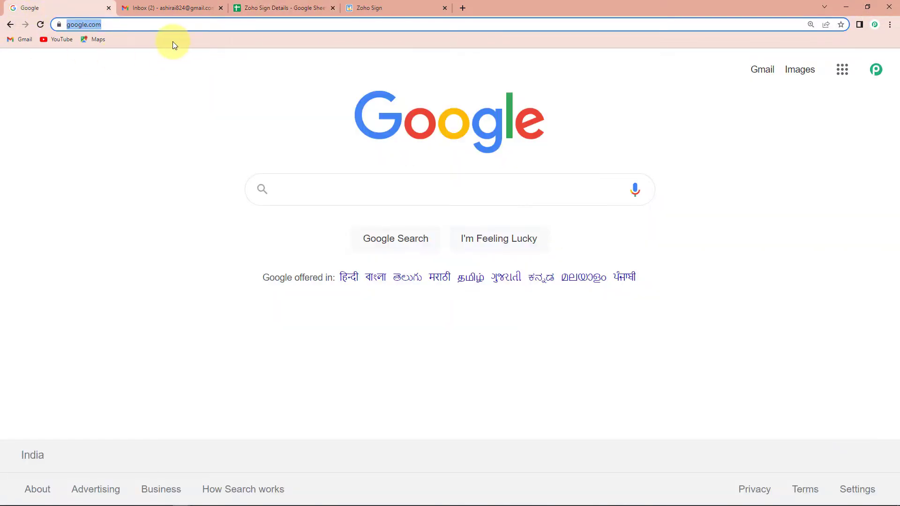
text(pabbly)
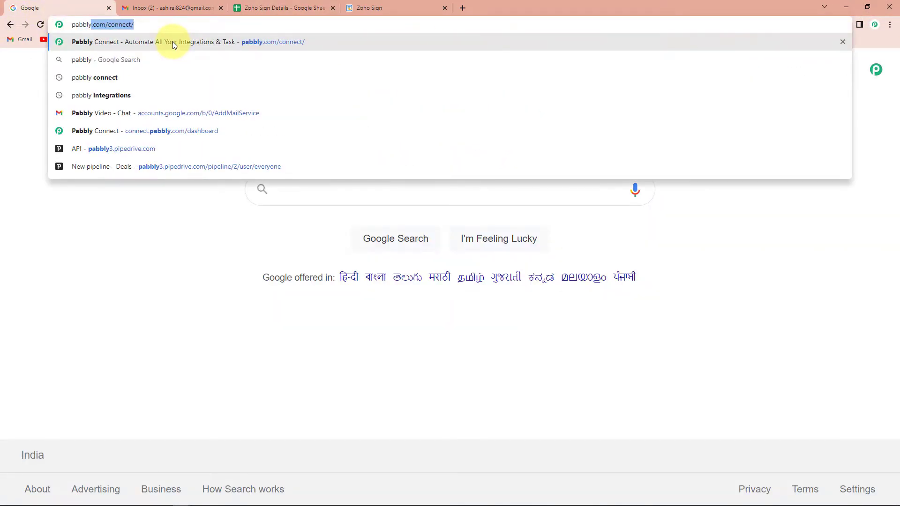
click(173, 42)
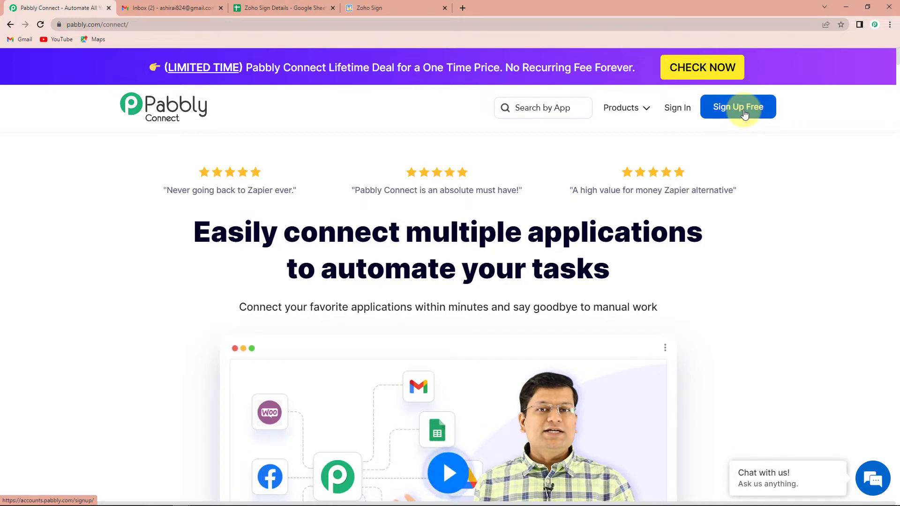
click(671, 115)
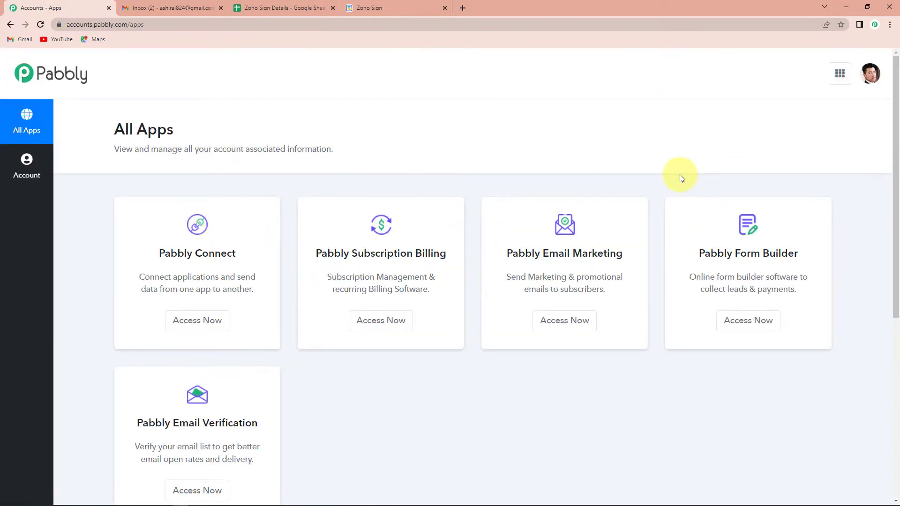
click(186, 323)
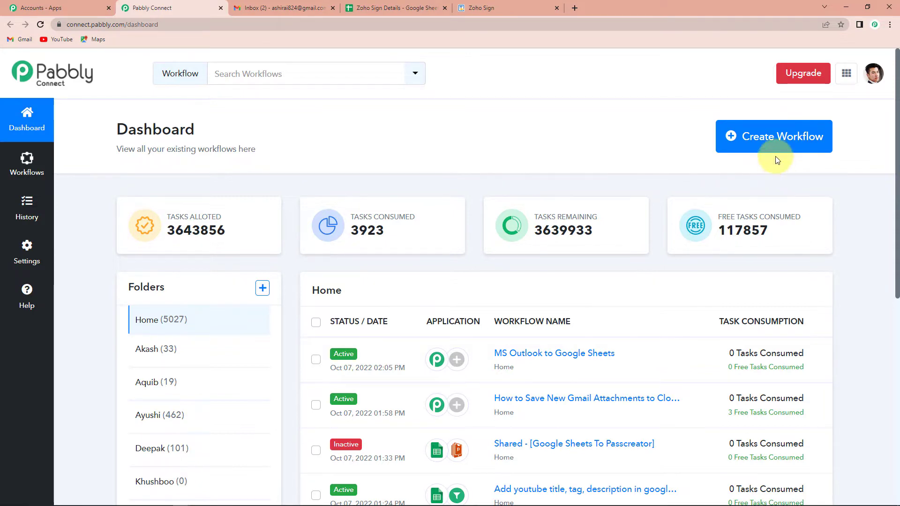
- Create a new workflow named "Zoho Sign Google Sheets Integration"
click(767, 137)
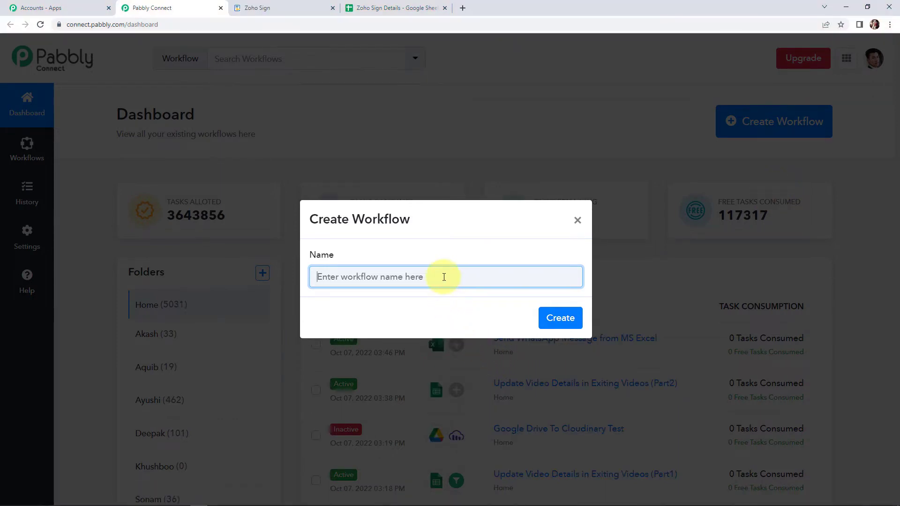
text(Zoho Sign )
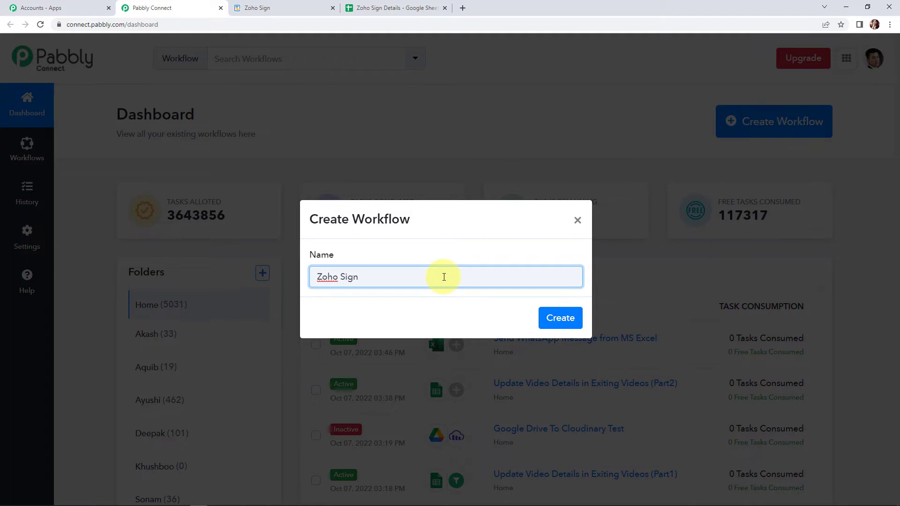
text(Google Sheets Integration)
click(556, 316)
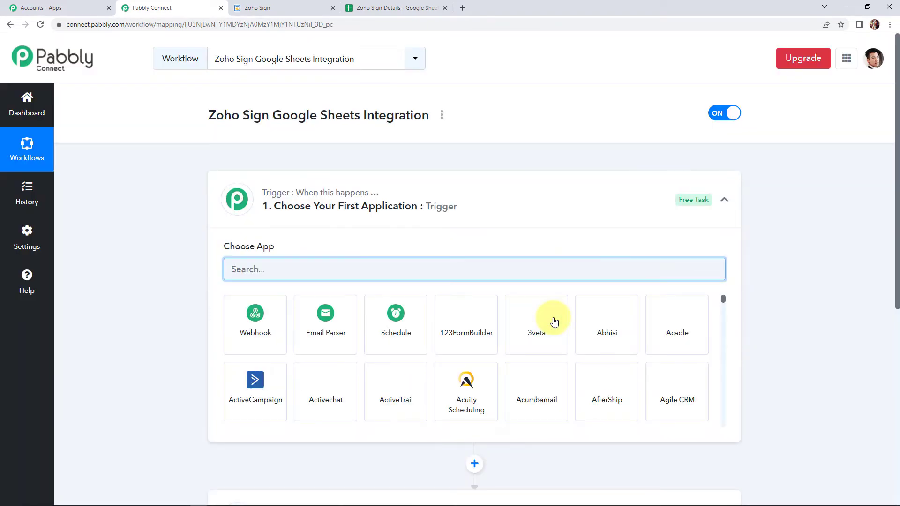
- Set the workflow's trigger application to Zoho Sign with the trigger event Document Signed
scroll(438, 202, down, 4)
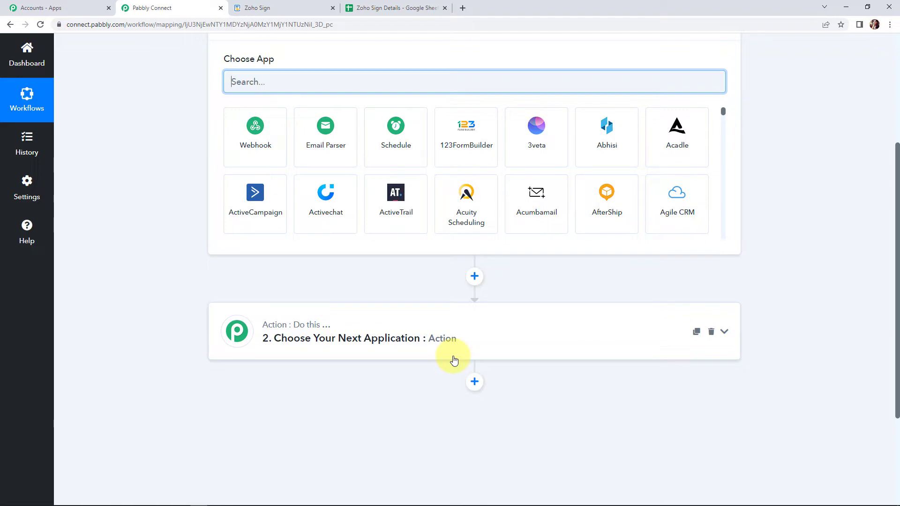
scroll(454, 359, up, 3)
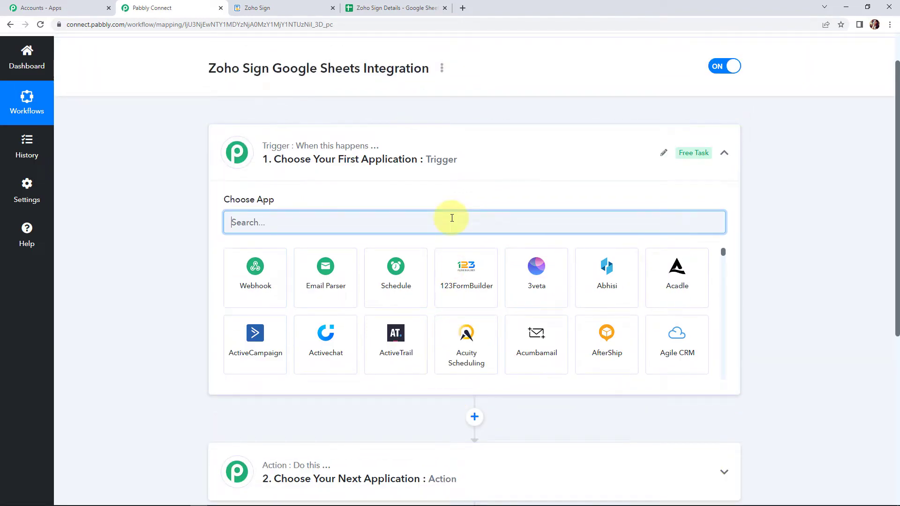
scroll(452, 281, down, 3)
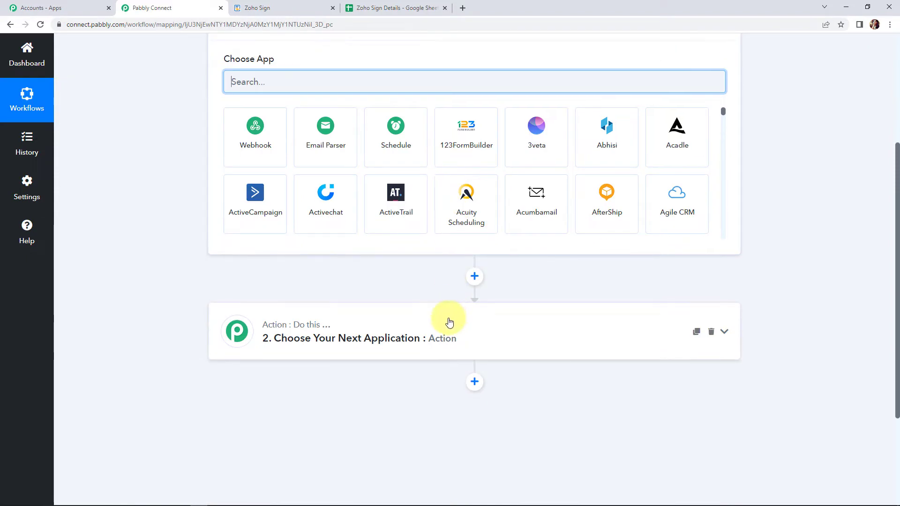
scroll(472, 327, up, 3)
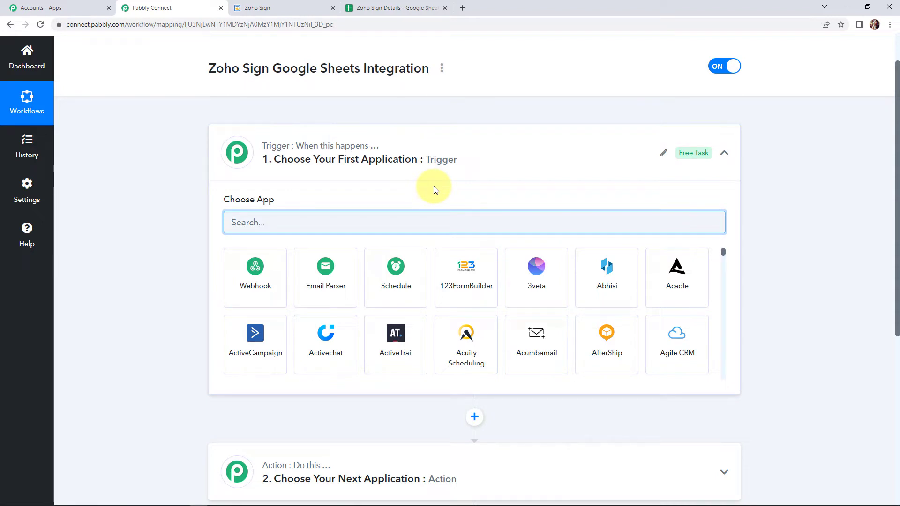
text(zoho)
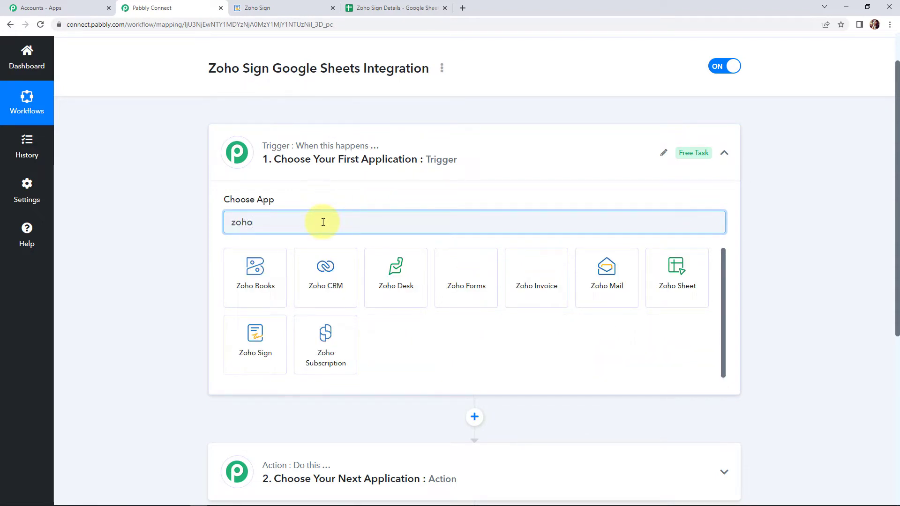
click(251, 348)
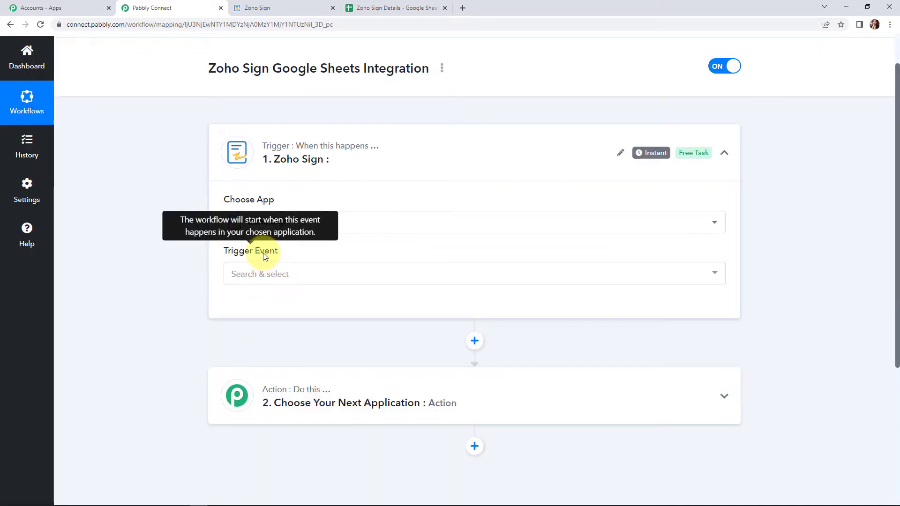
click(263, 277)
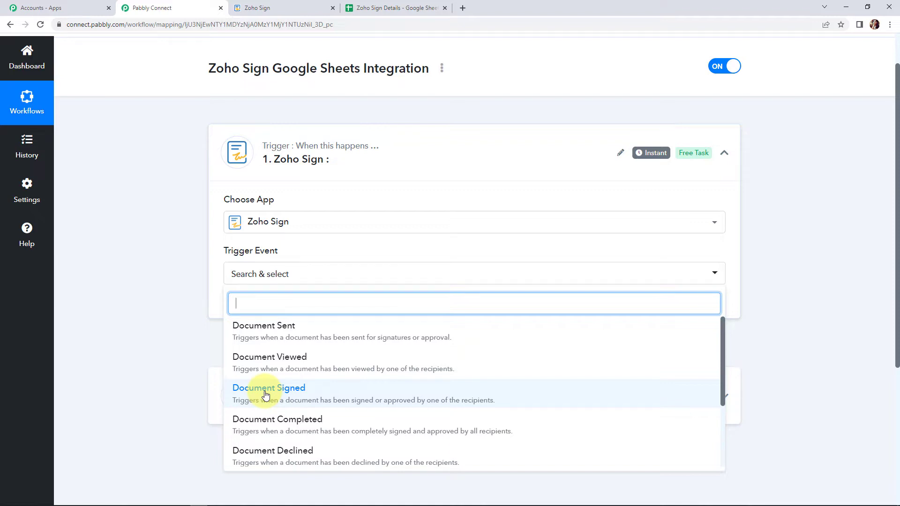
click(265, 395)
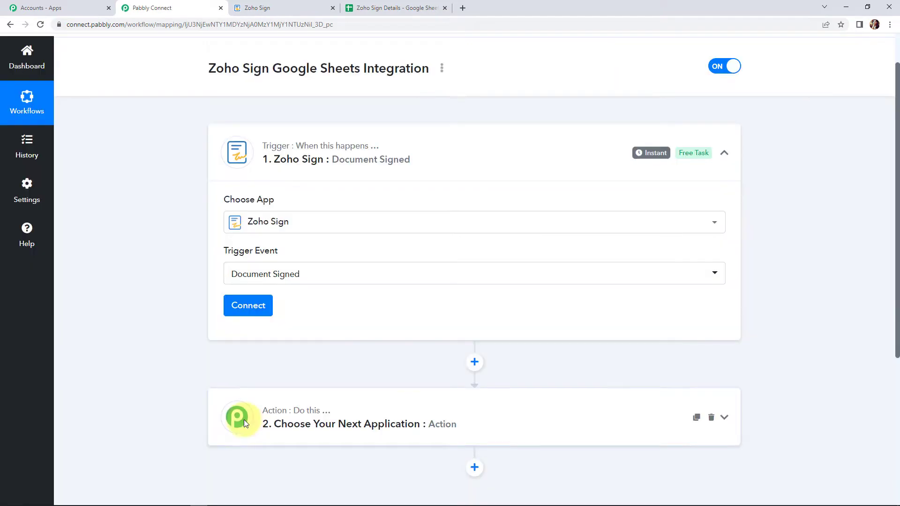
- Add a new Zoho Sign connection for the trigger, using the account's domain name zoho.com
click(249, 303)
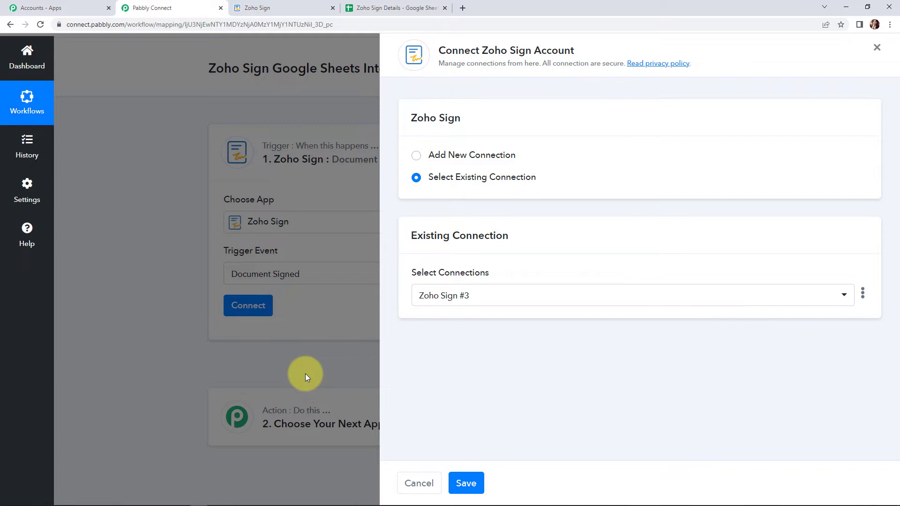
click(417, 157)
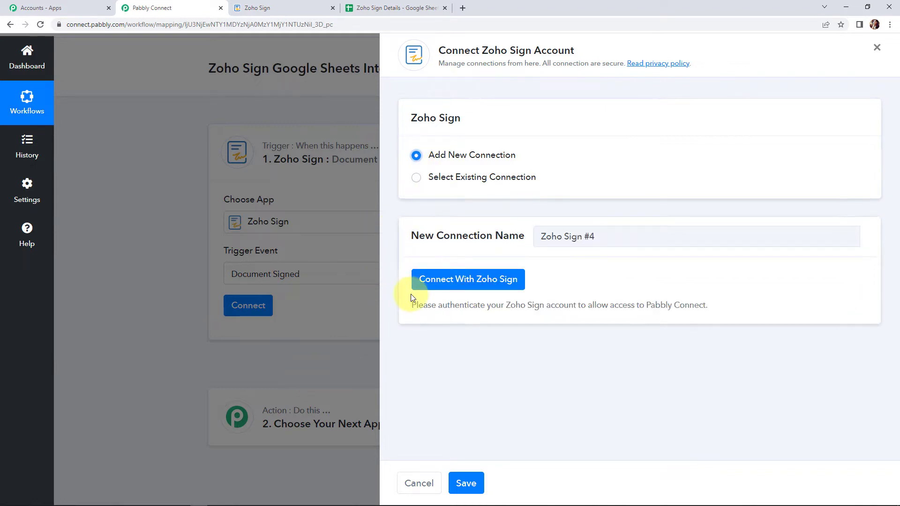
click(439, 283)
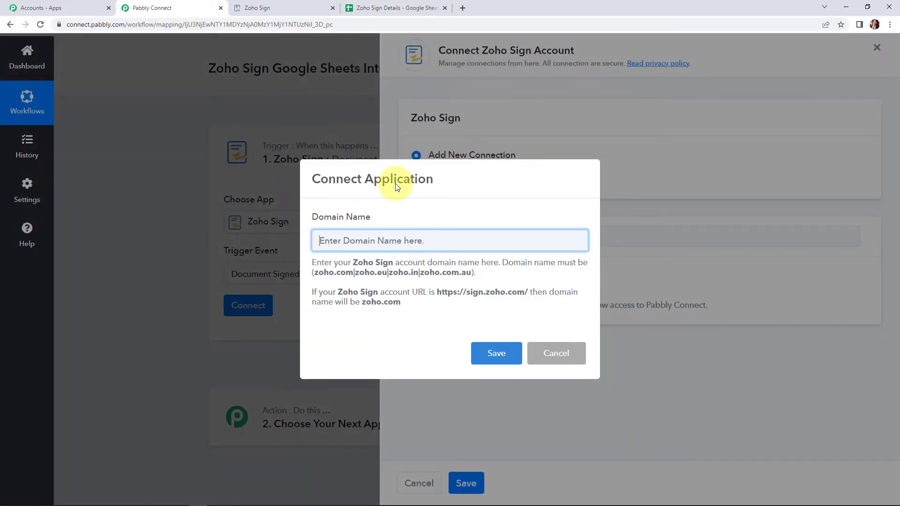
click(287, 8)
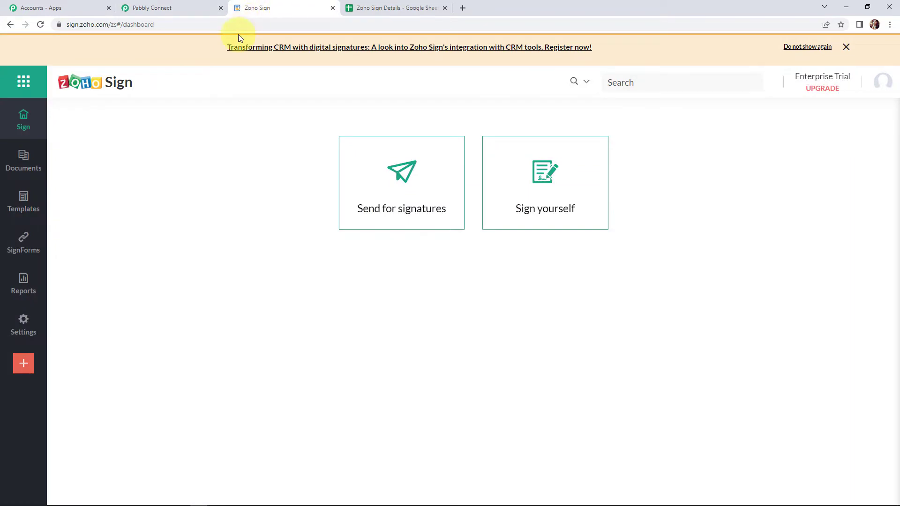
drag(81, 24, 108, 25)
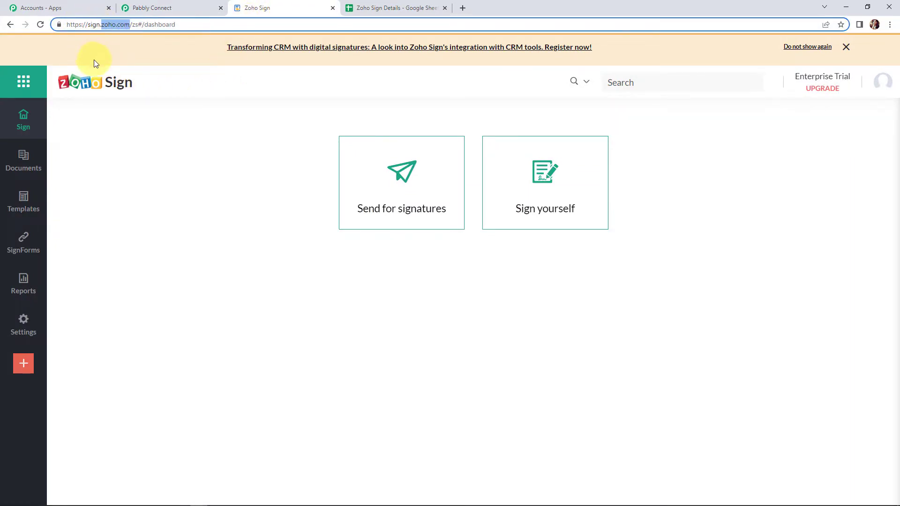
click(171, 8)
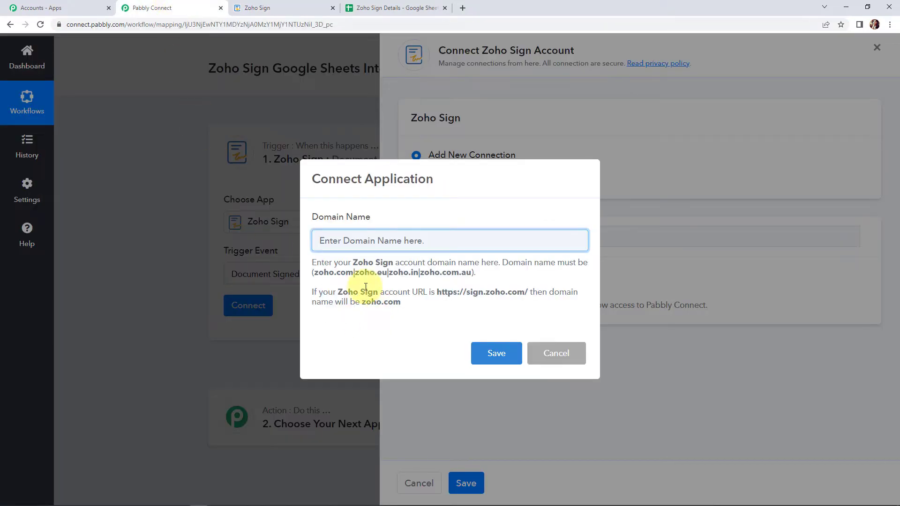
text(zoho.com)
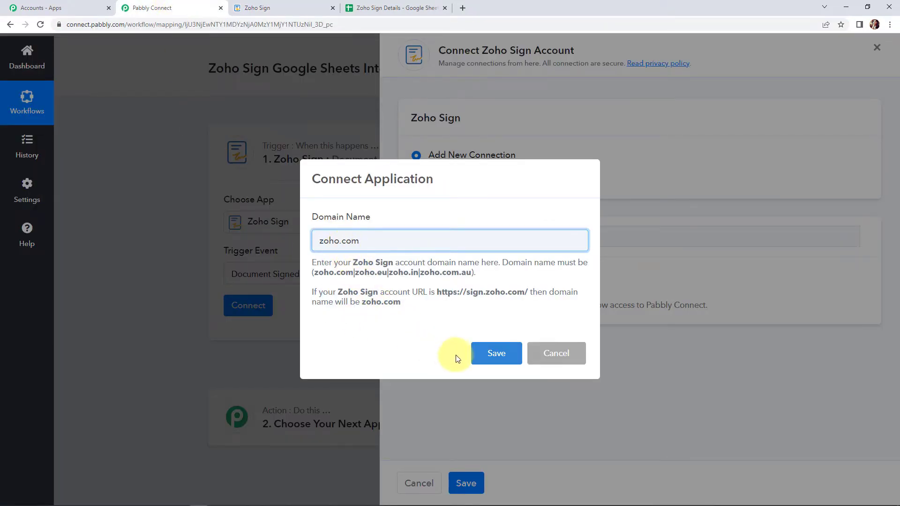
click(488, 355)
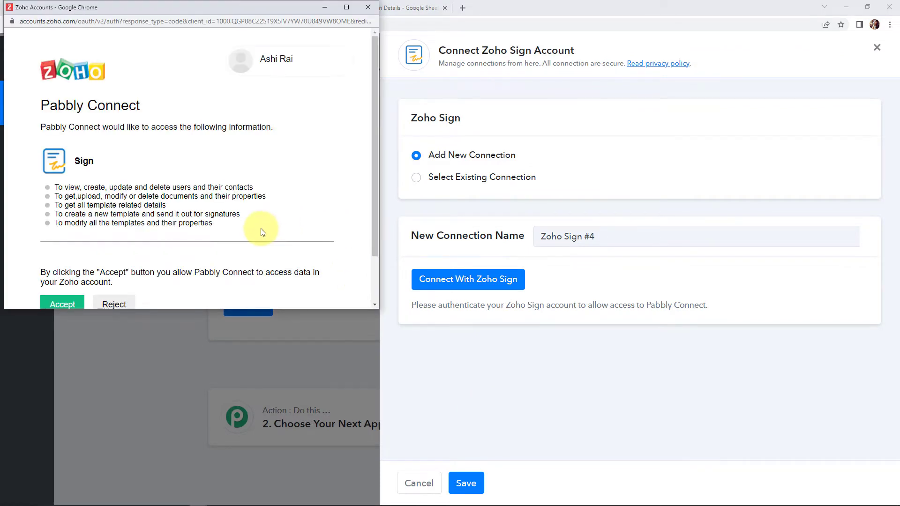
- Grant Pabbly Connect access to the Zoho Sign account, and save the trigger with a test request
scroll(261, 232, down, 2)
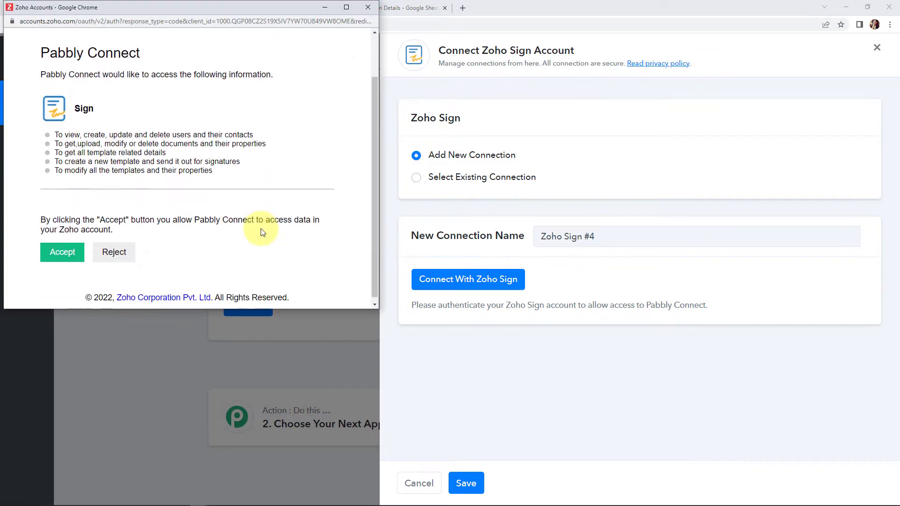
click(61, 249)
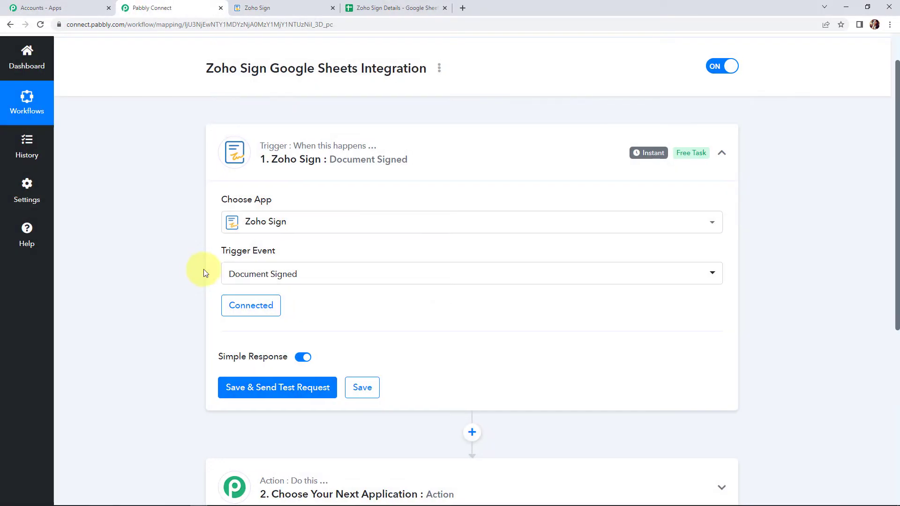
scroll(409, 310, down, 2)
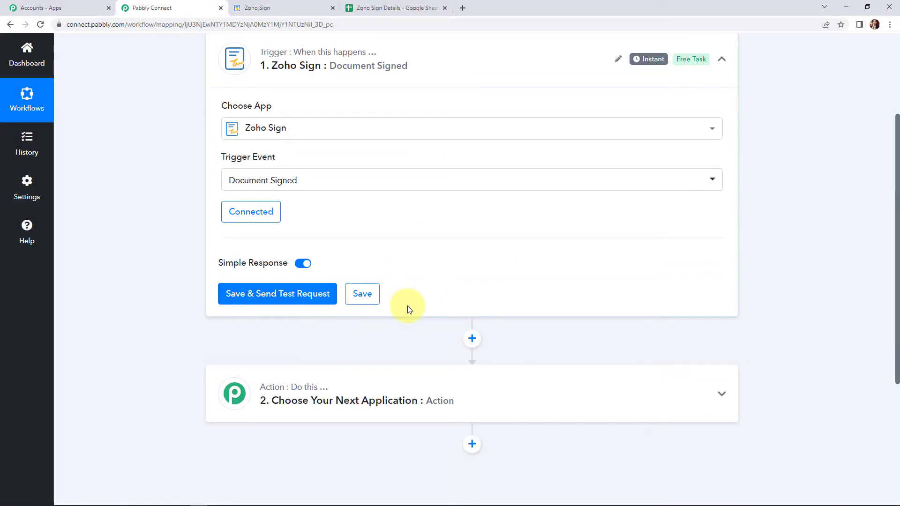
click(261, 301)
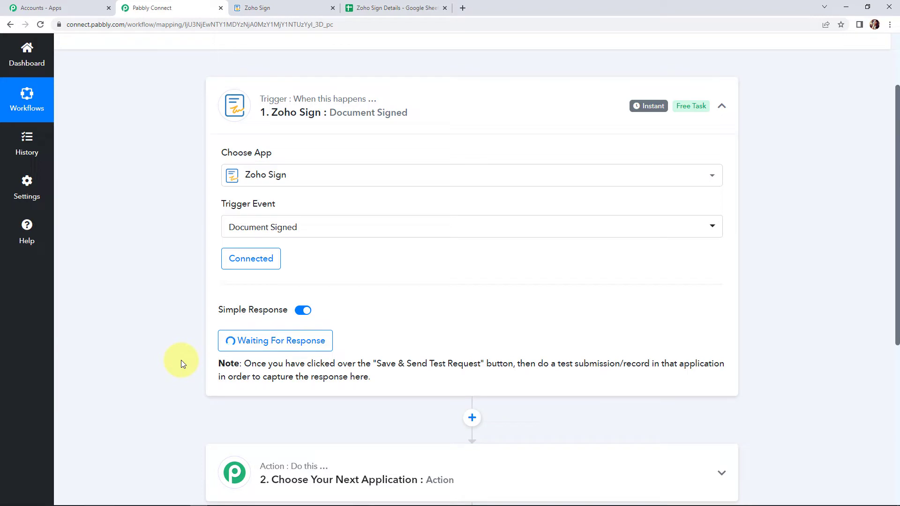
- Switch to Zoho Sign, start a send-for-signatures request and upload the New Contract file from the computer
click(273, 10)
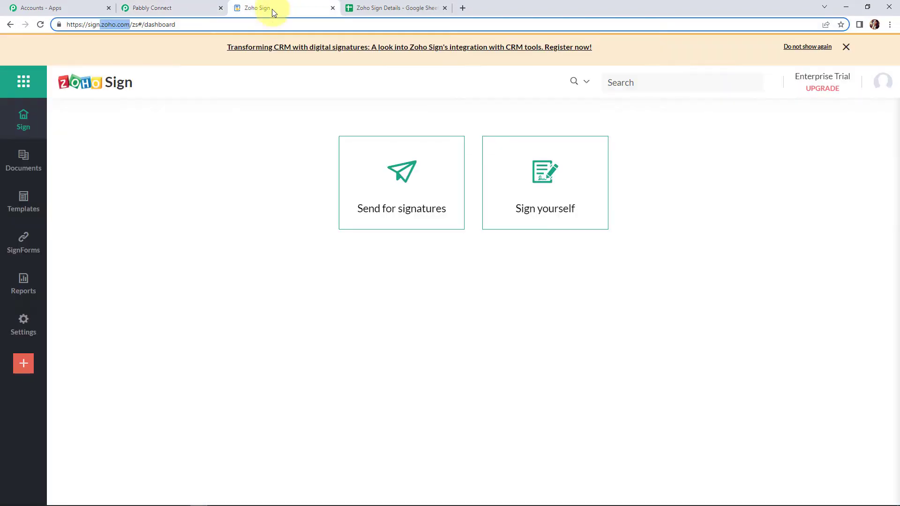
click(393, 207)
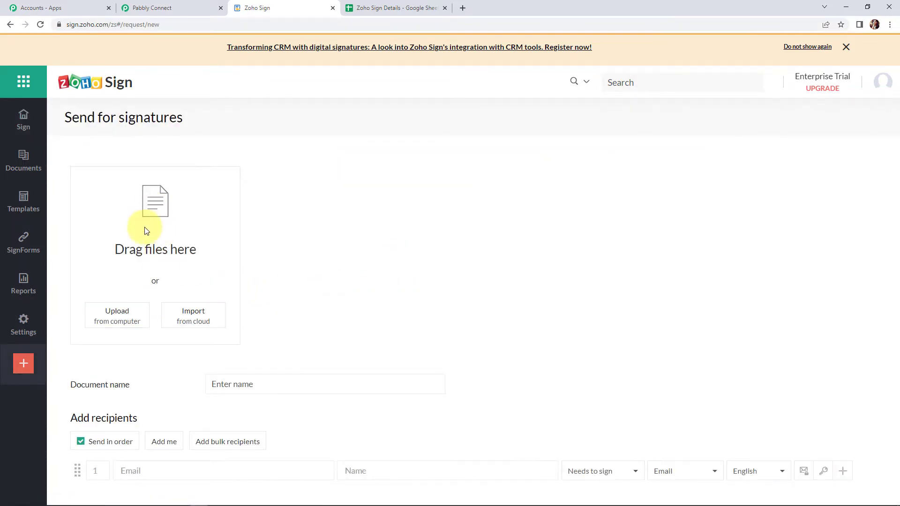
click(117, 316)
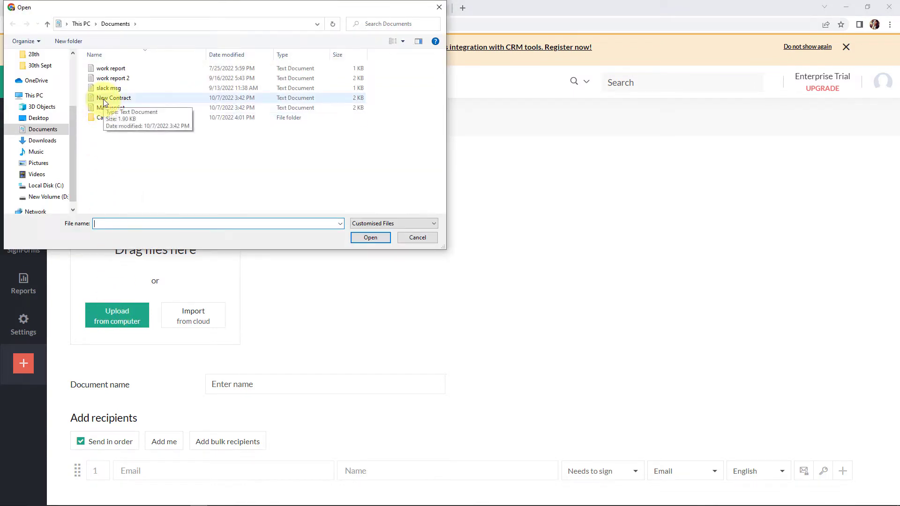
click(104, 100)
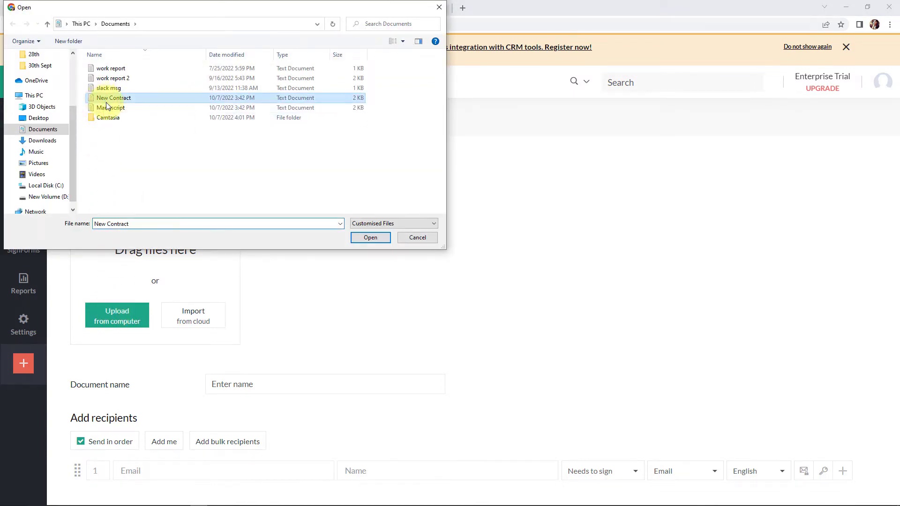
click(357, 240)
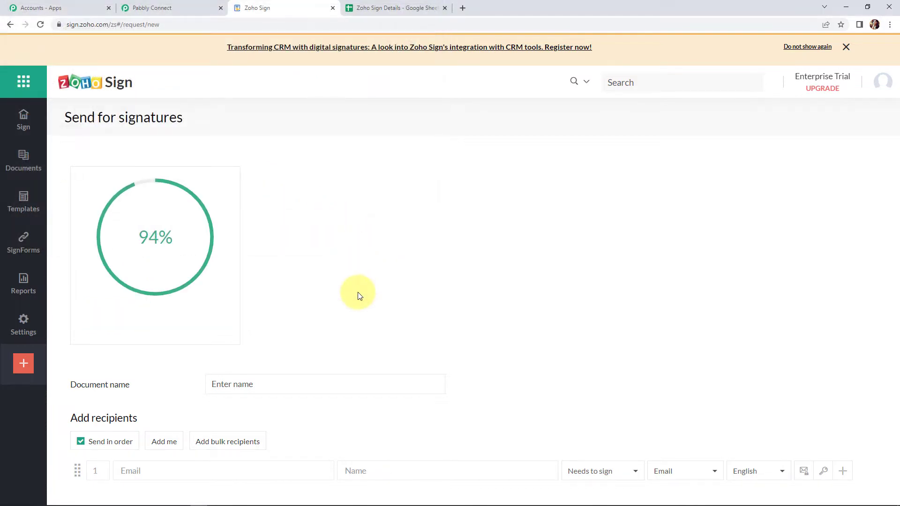
scroll(358, 296, down, 5)
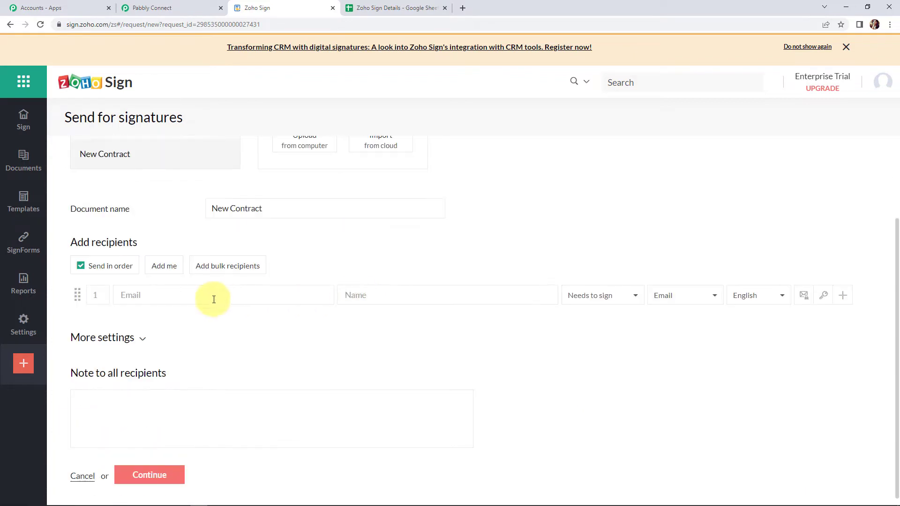
- Add yourself as the recipient who needs to sign, and save a private note asking to connect while signing the document
click(168, 267)
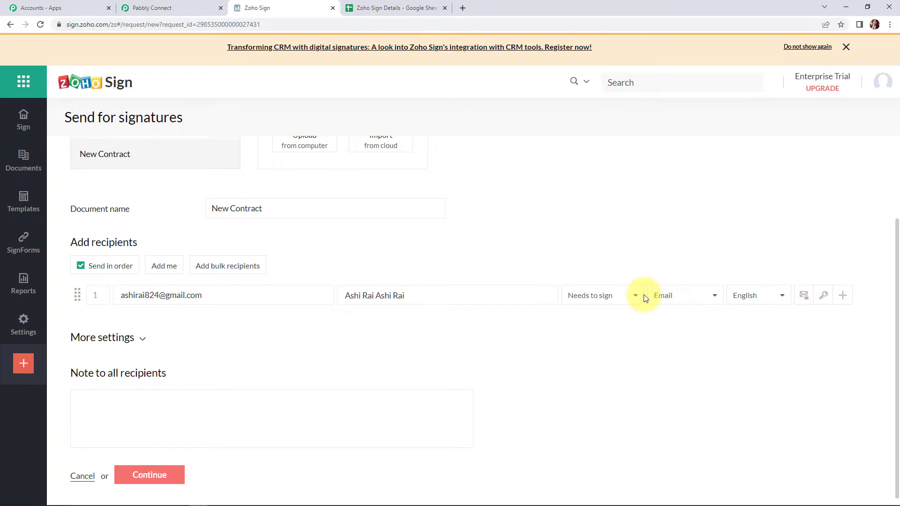
click(633, 297)
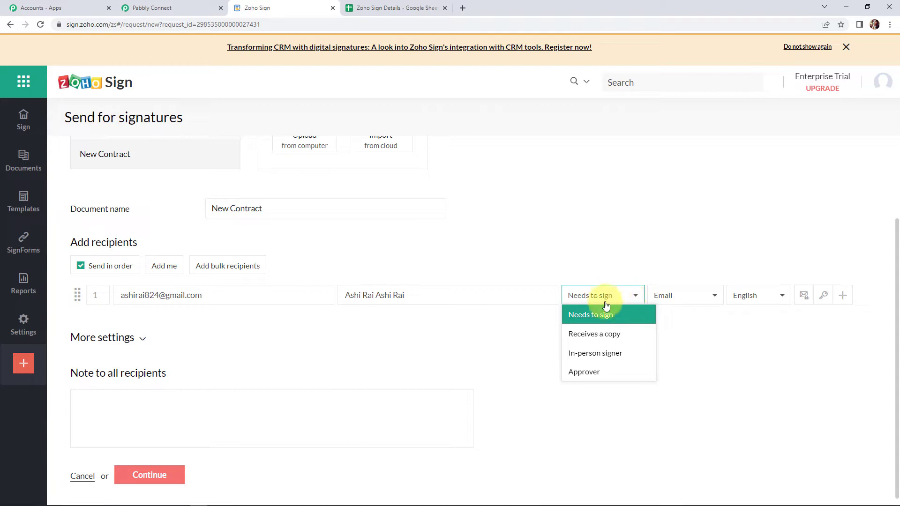
click(715, 298)
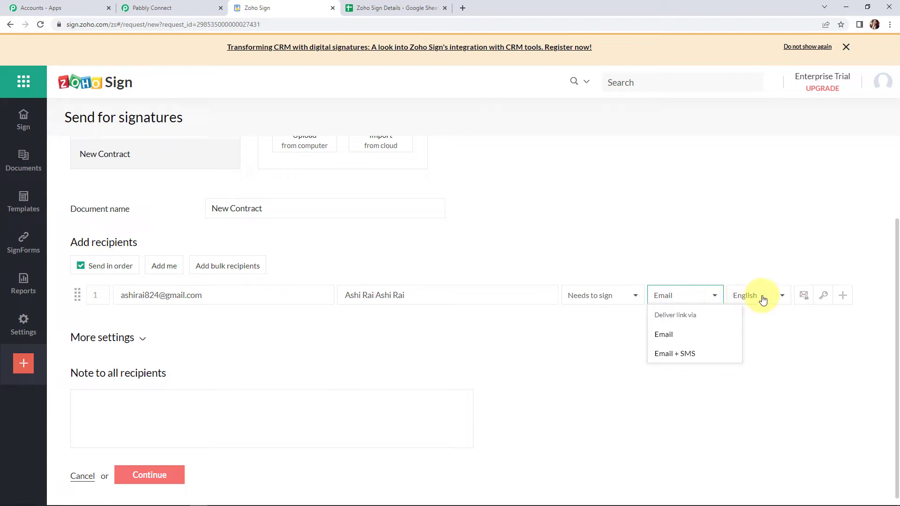
click(778, 297)
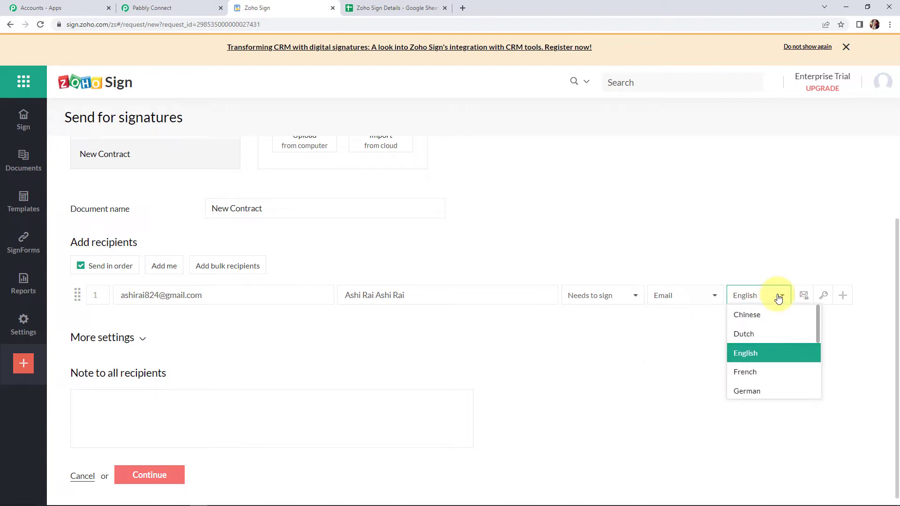
click(803, 297)
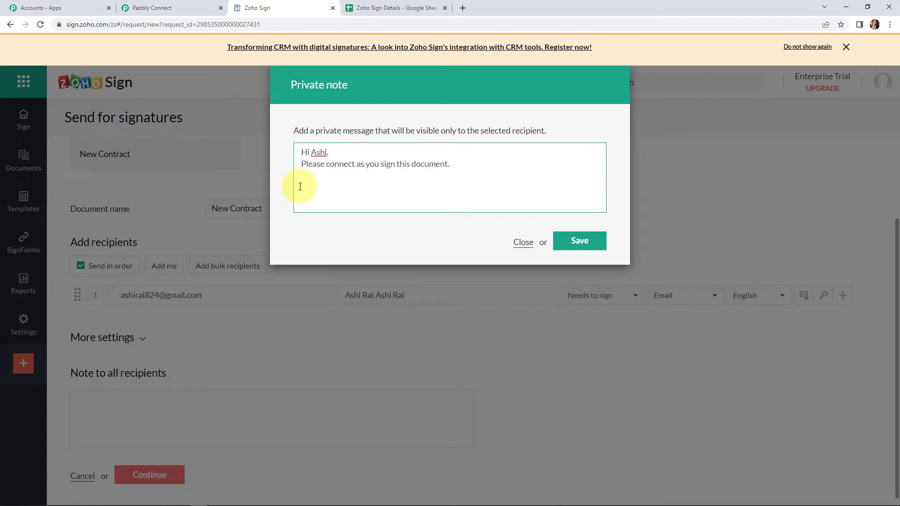
click(578, 241)
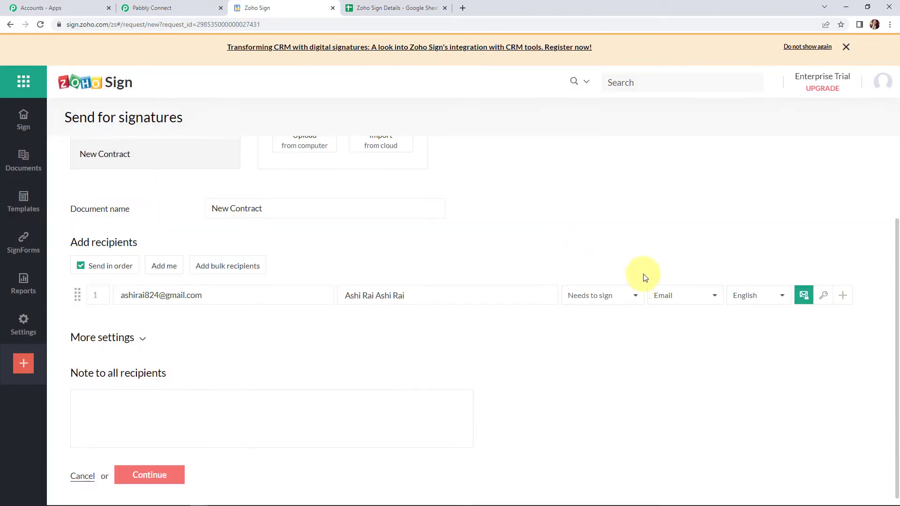
click(825, 300)
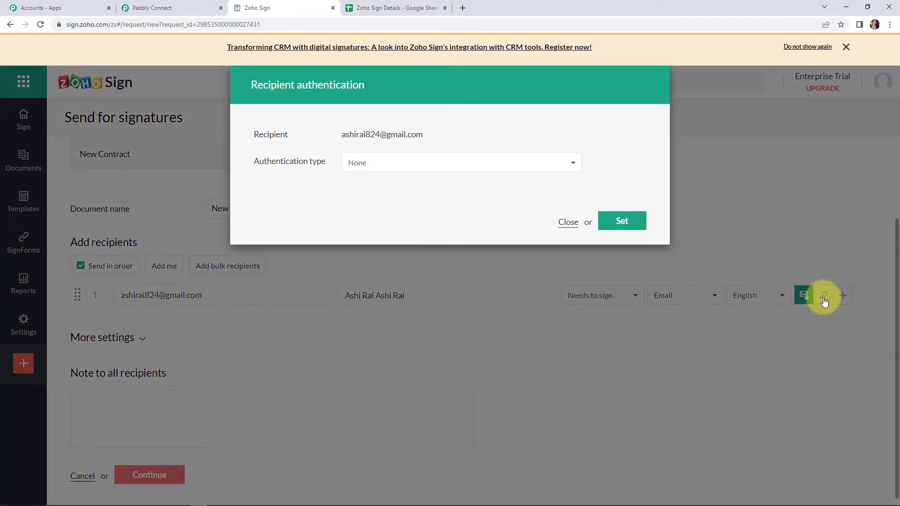
click(569, 163)
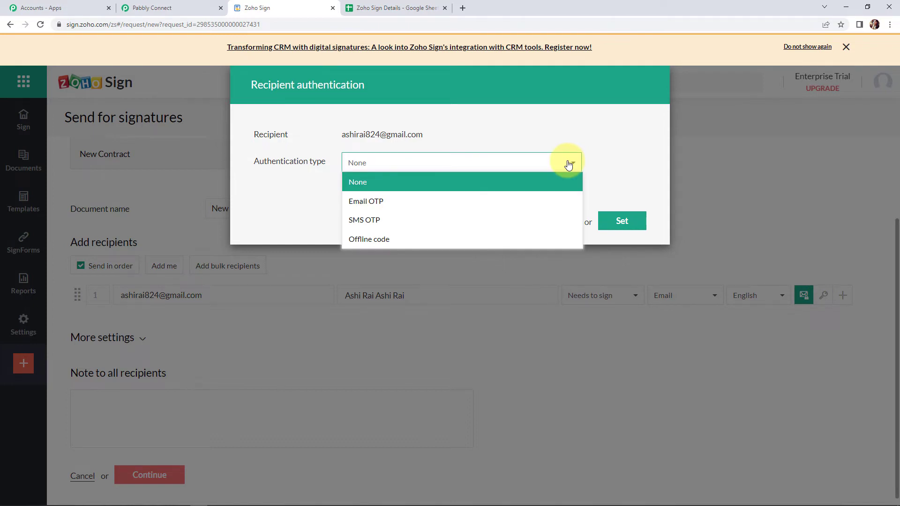
click(600, 204)
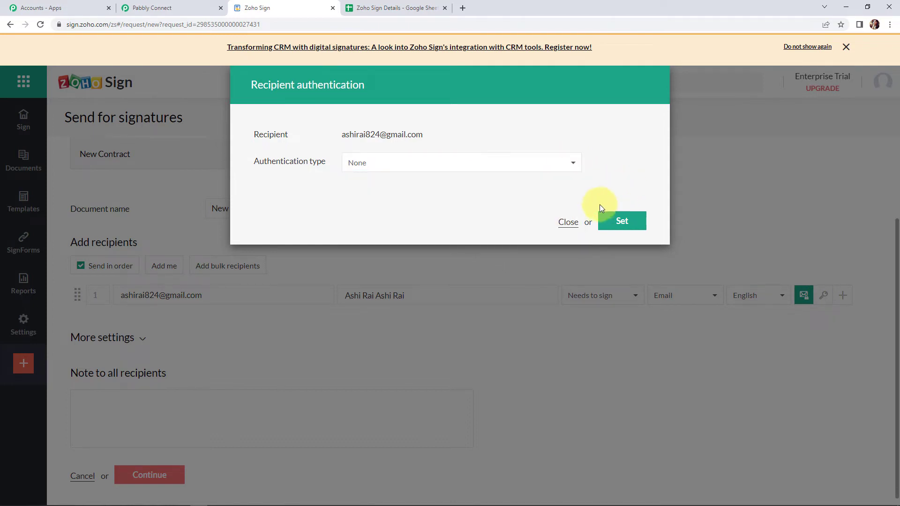
click(569, 224)
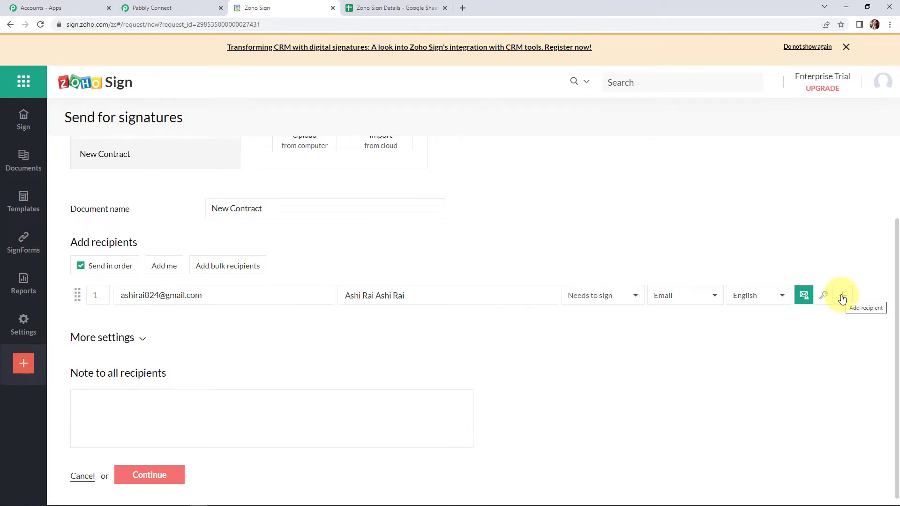
- Continue to the New Contract document and place signature fields on the Employee Signature and Company Representative Signature lines
scroll(766, 347, down, 1)
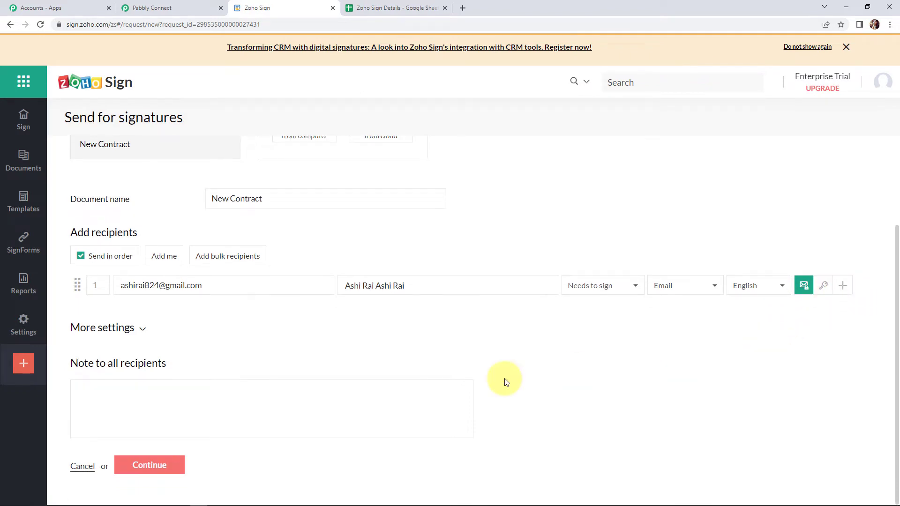
click(162, 471)
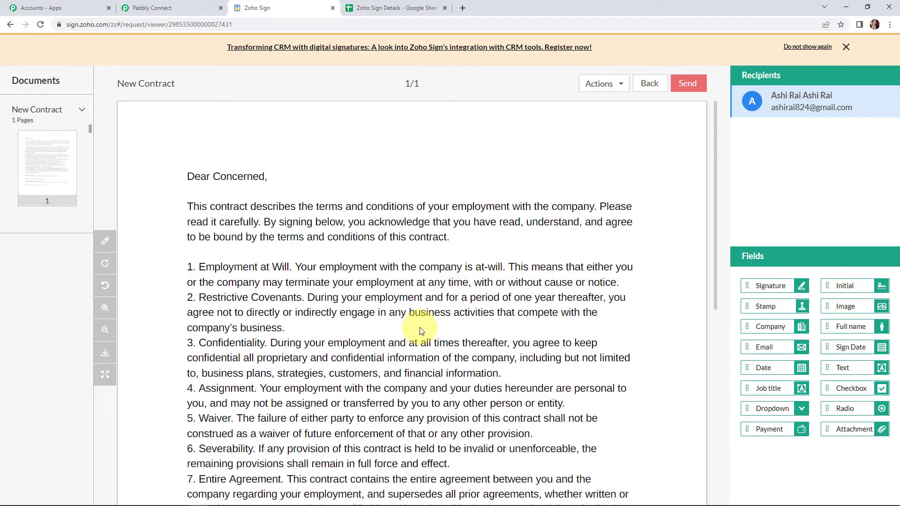
scroll(420, 331, down, 5)
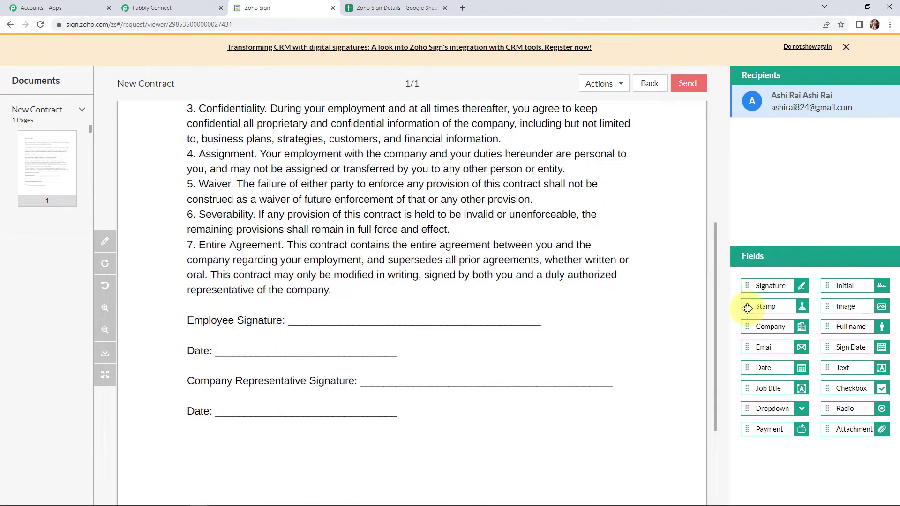
mouse_move(772, 285)
mouse_down()
mouse_move(440, 344)
mouse_move(311, 311)
mouse_move(322, 311)
mouse_up()
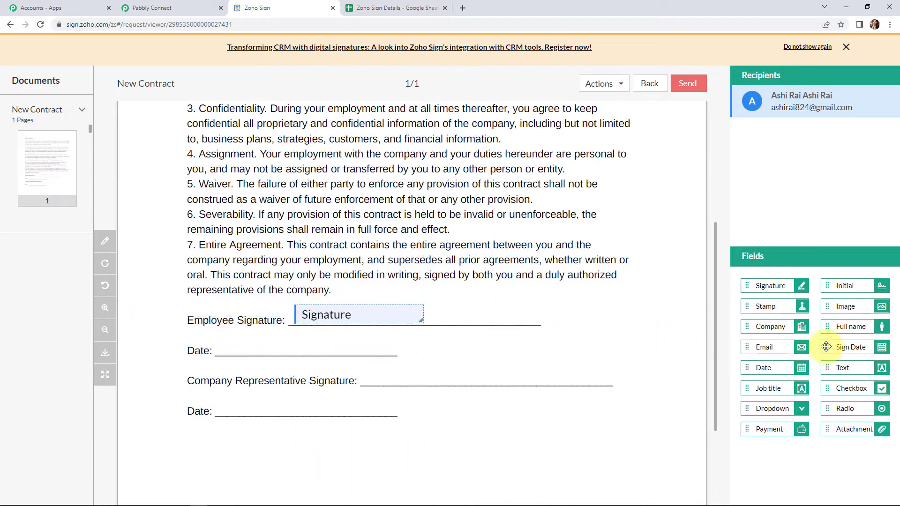
mouse_move(789, 287)
mouse_down()
mouse_move(488, 382)
mouse_move(412, 374)
mouse_move(416, 382)
mouse_up()
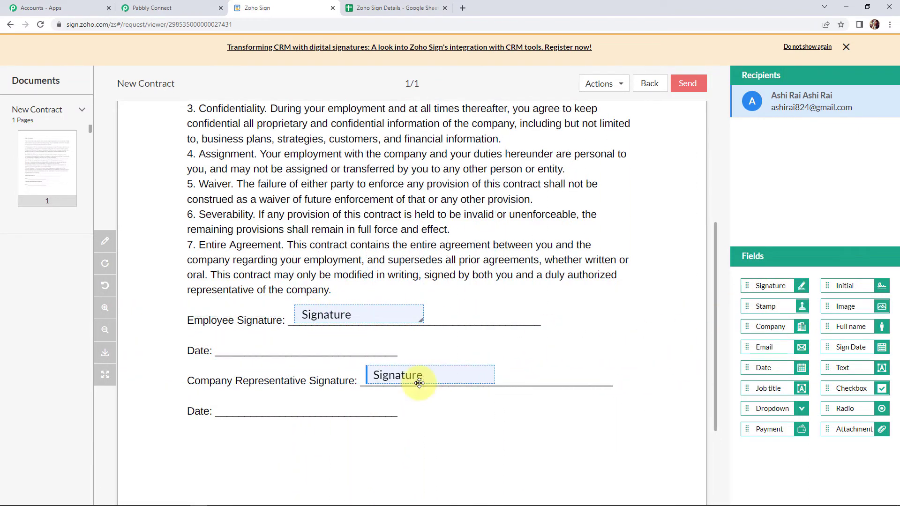
- Send the contract with signing right after sending, and consent to the Electronic Record and Signature Disclosure
click(686, 83)
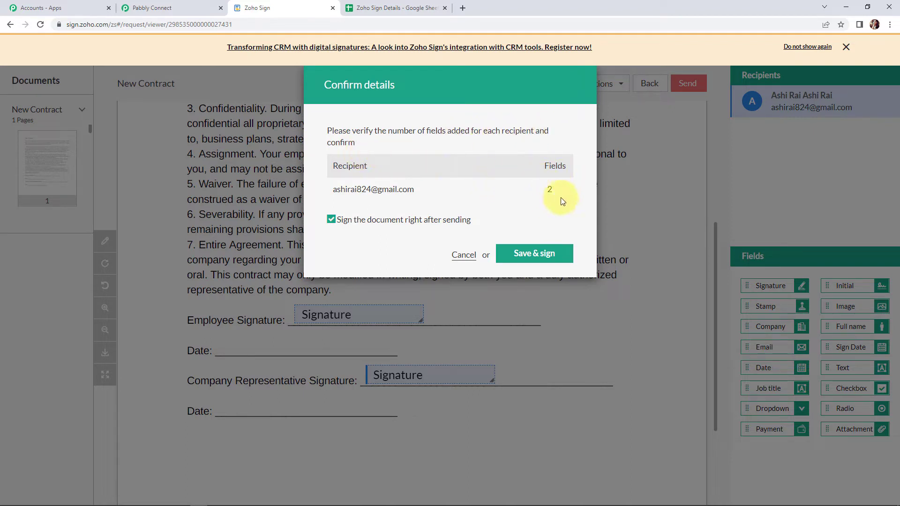
click(538, 255)
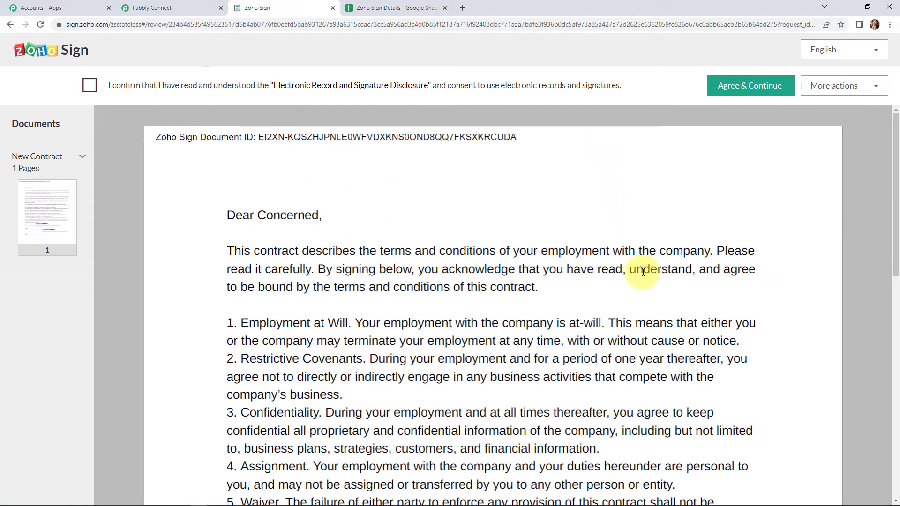
click(89, 85)
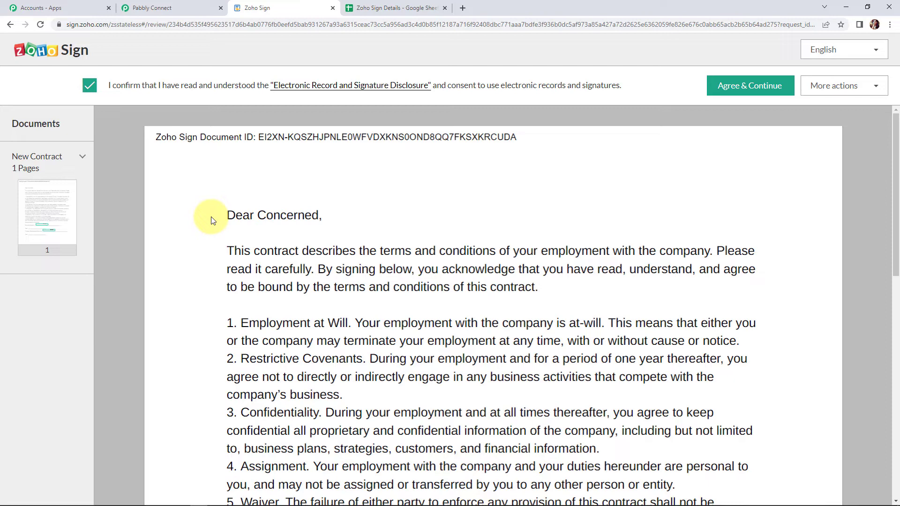
click(729, 89)
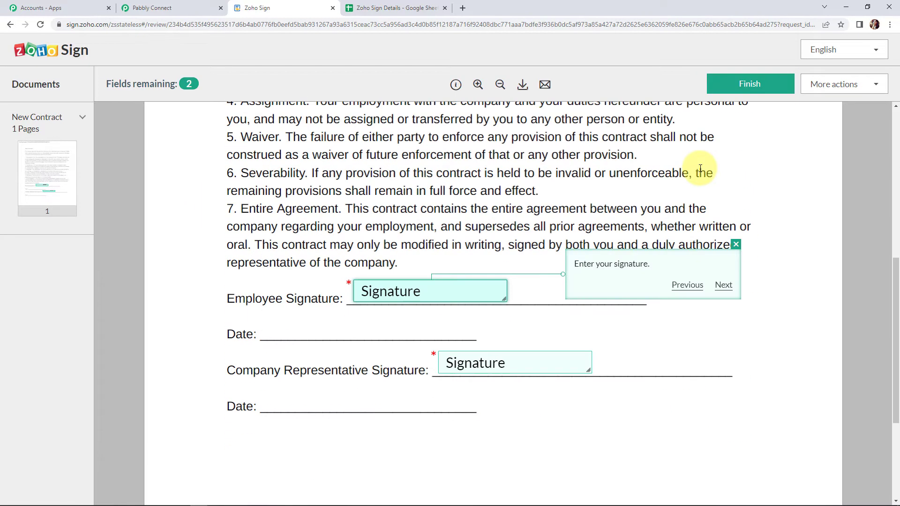
- Fill the employee and company representative signature fields with the saved signature and finish signing the document
click(464, 300)
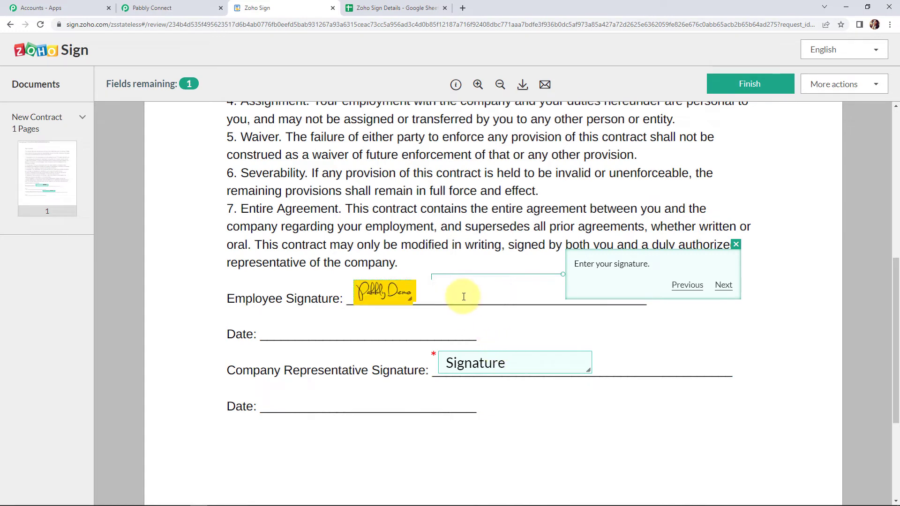
click(542, 295)
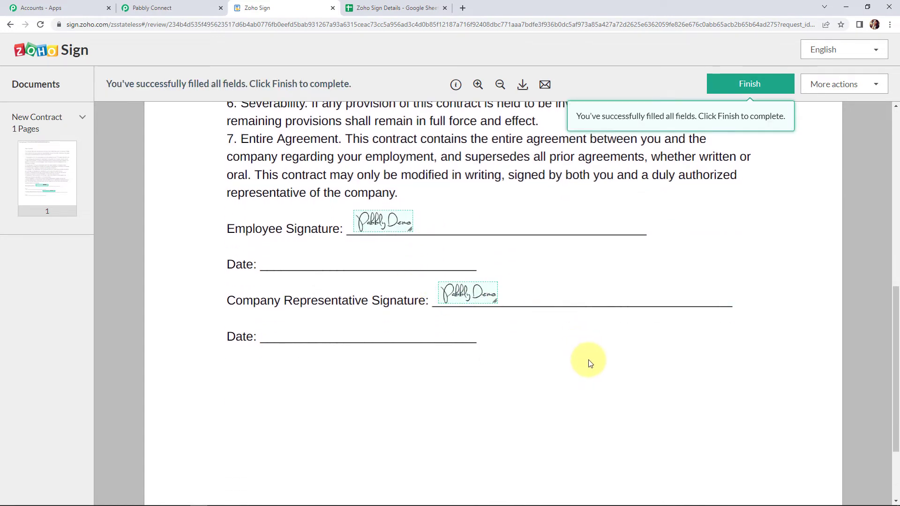
click(745, 84)
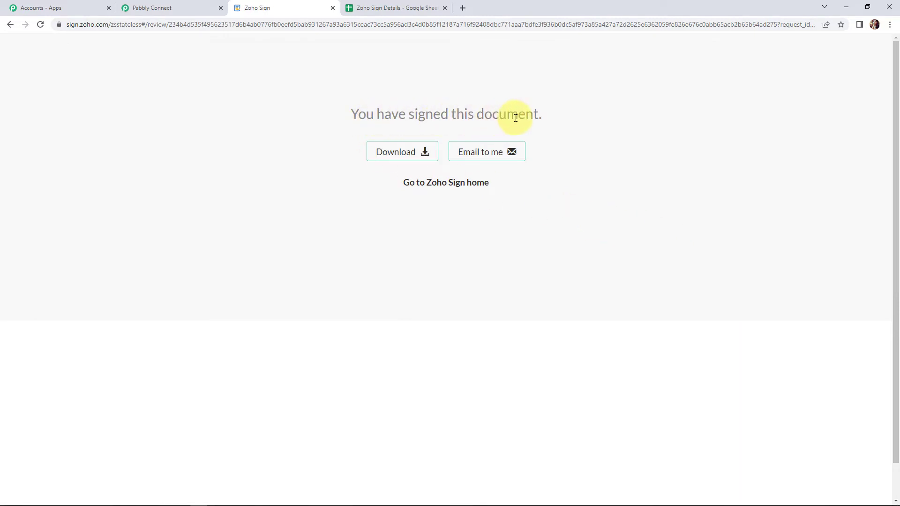
- Switch to Pabbly Connect and examine the document, owner, recipient and signing details in the trigger's received response
click(173, 11)
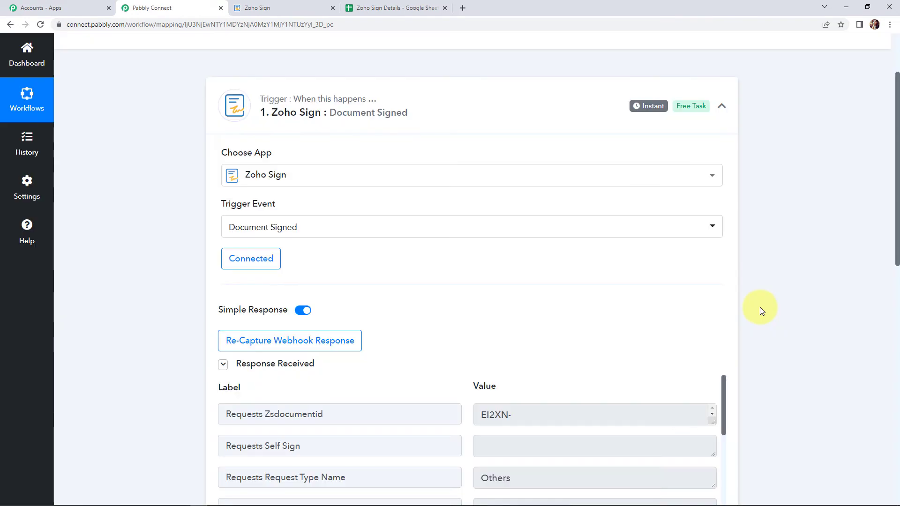
scroll(760, 308, down, 5)
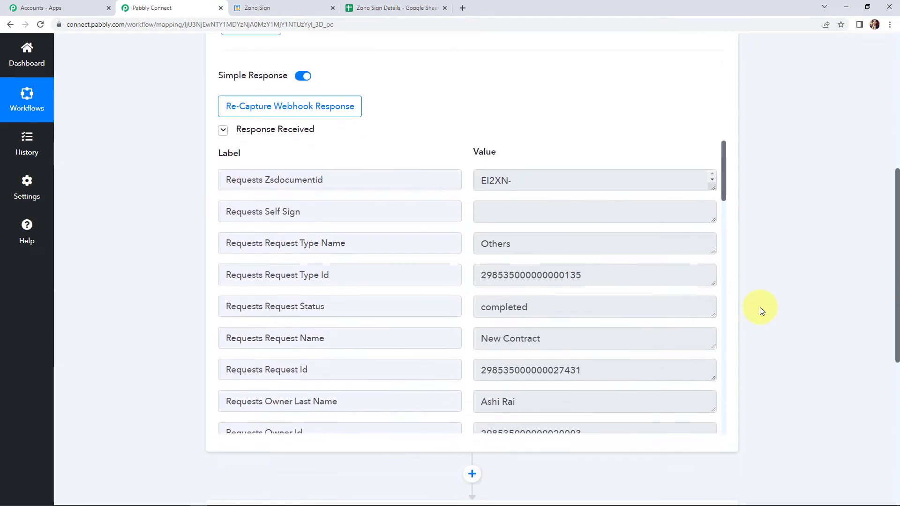
scroll(392, 294, down, 2)
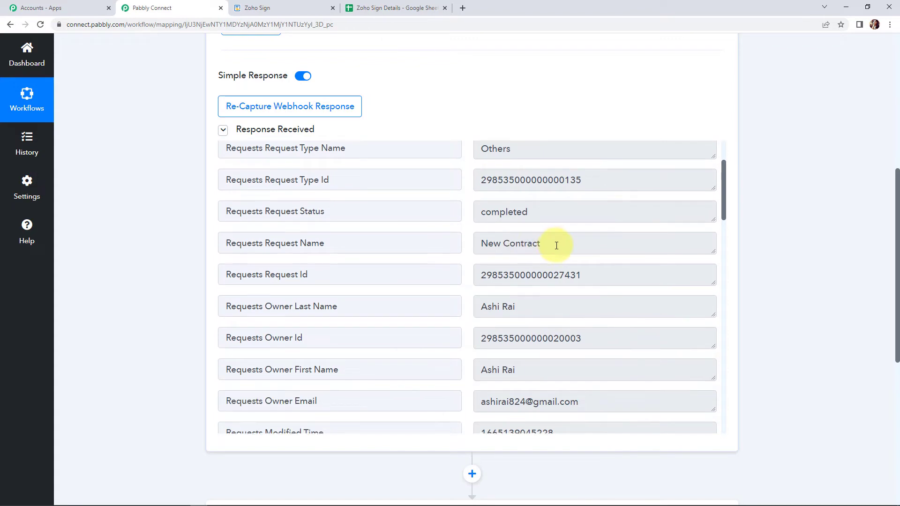
scroll(546, 249, down, 1)
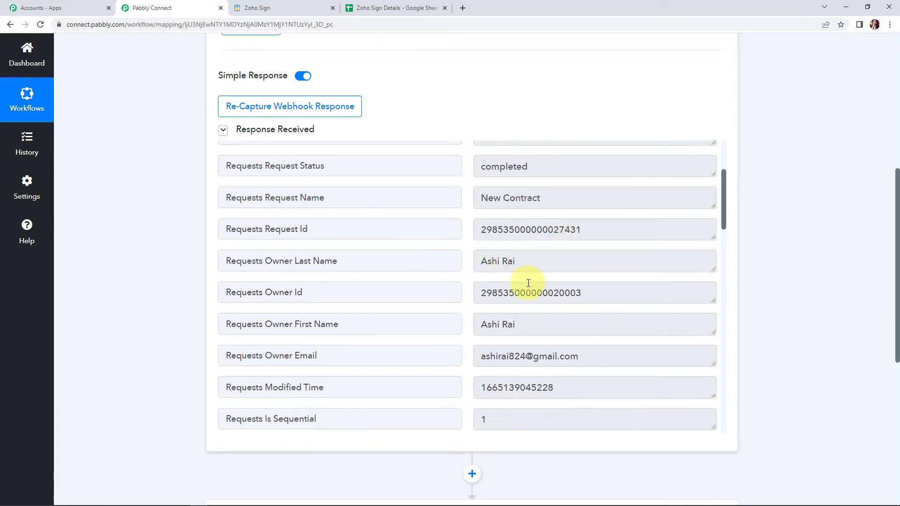
scroll(558, 279, down, 2)
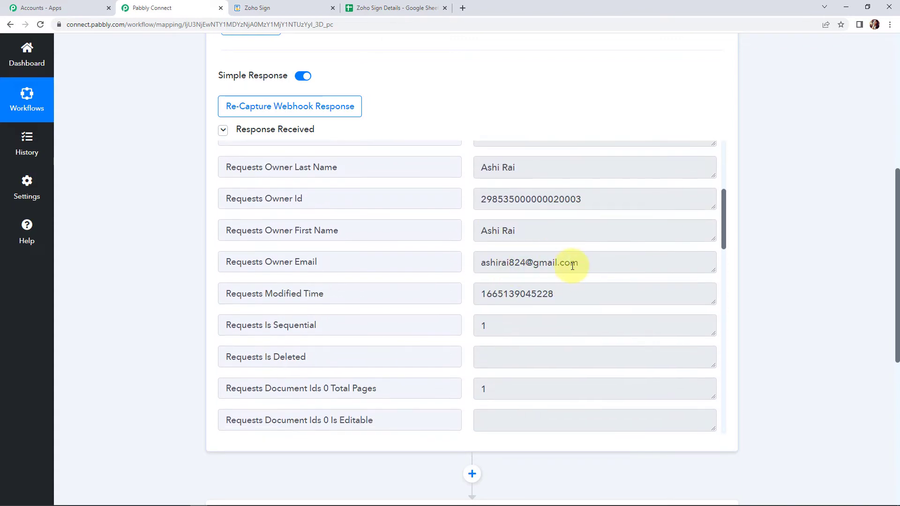
scroll(573, 266, down, 2)
scroll(577, 341, down, 6)
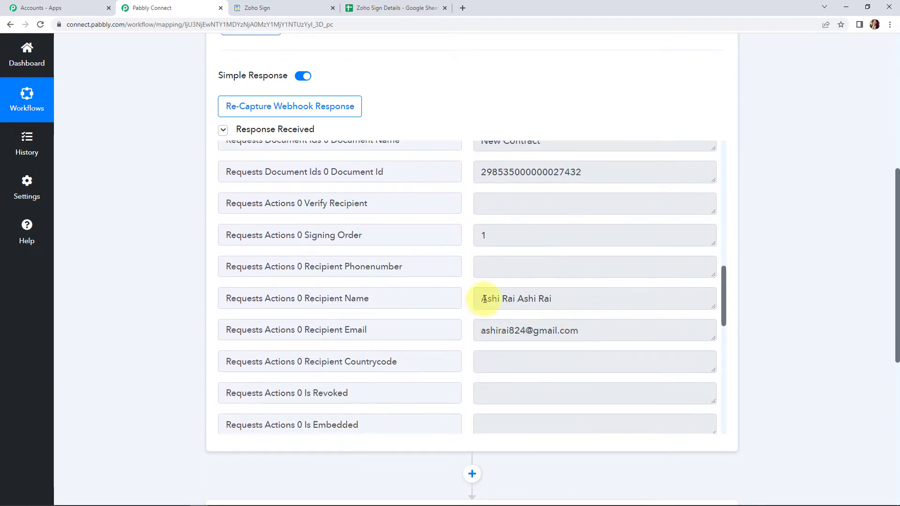
scroll(551, 329, down, 1)
scroll(558, 331, down, 4)
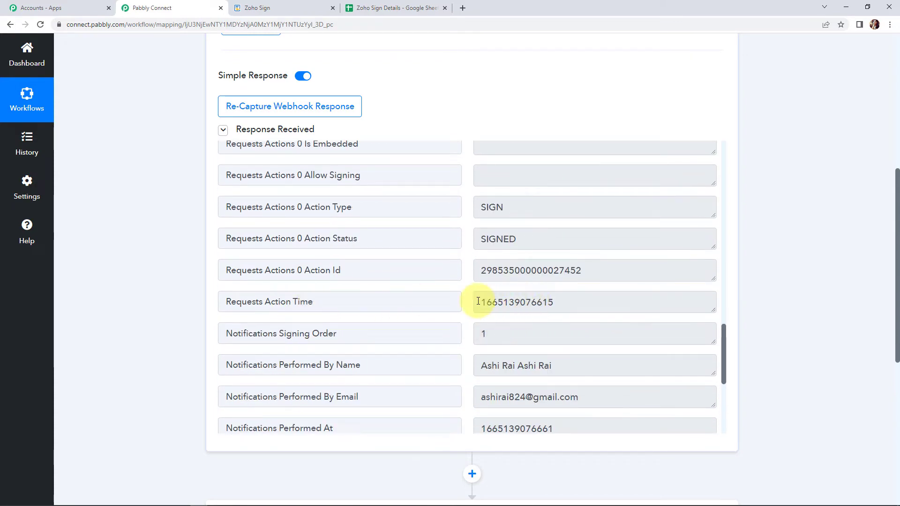
scroll(572, 301, down, 3)
scroll(574, 300, down, 2)
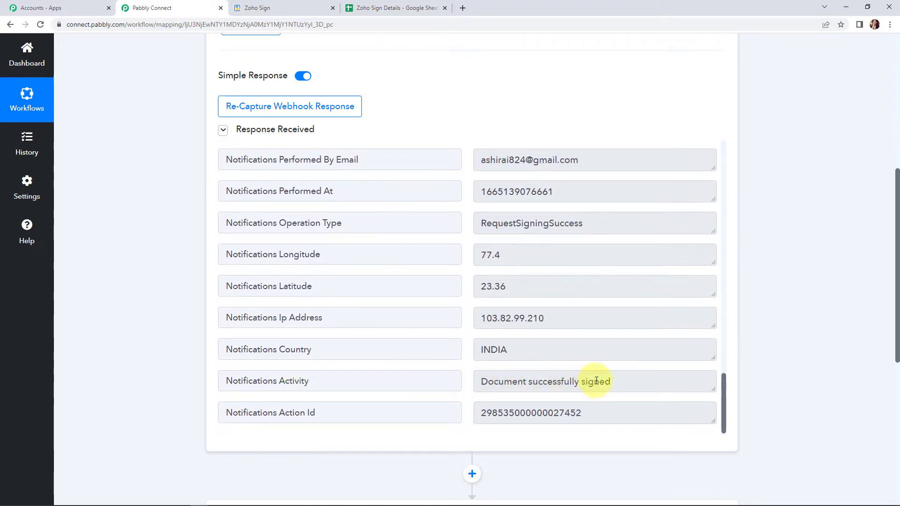
- Set the workflow's action step to Google Sheets with the Add New Row action event
scroll(788, 327, down, 4)
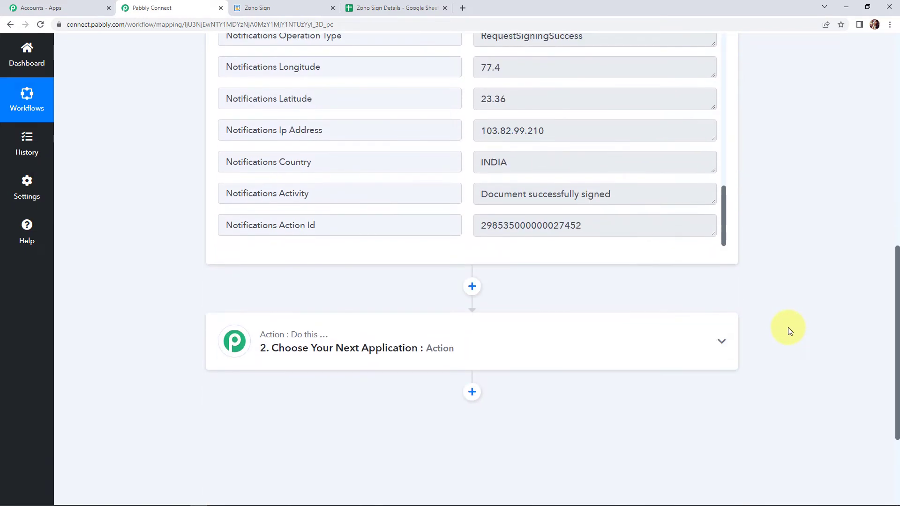
scroll(789, 327, down, 1)
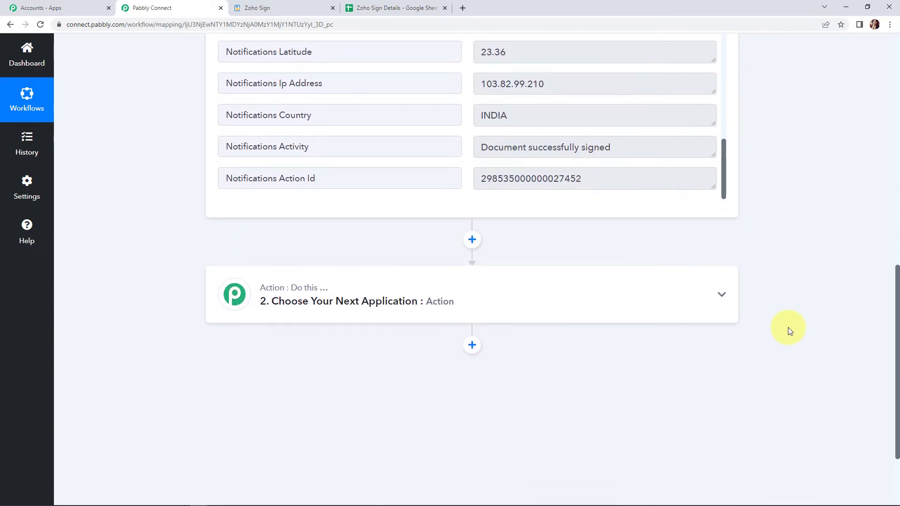
click(284, 298)
click(302, 363)
text(google)
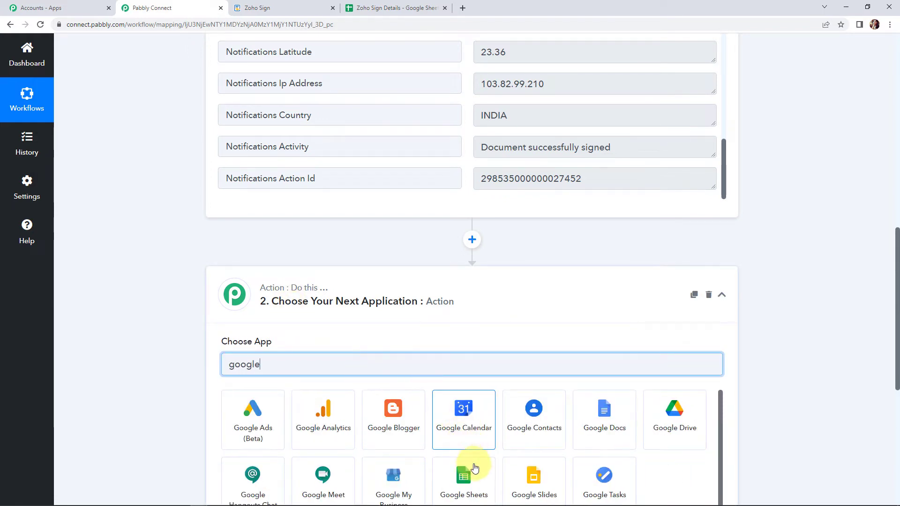
click(464, 475)
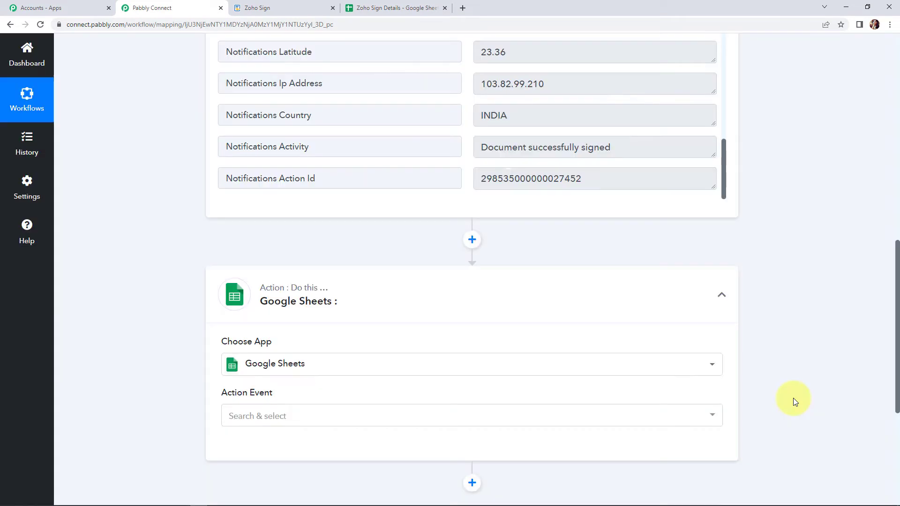
scroll(790, 393, down, 3)
click(288, 276)
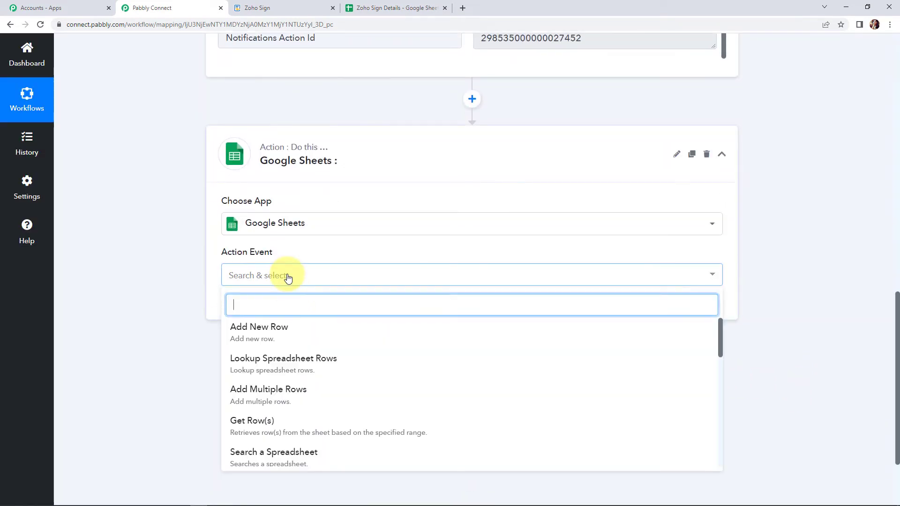
click(259, 337)
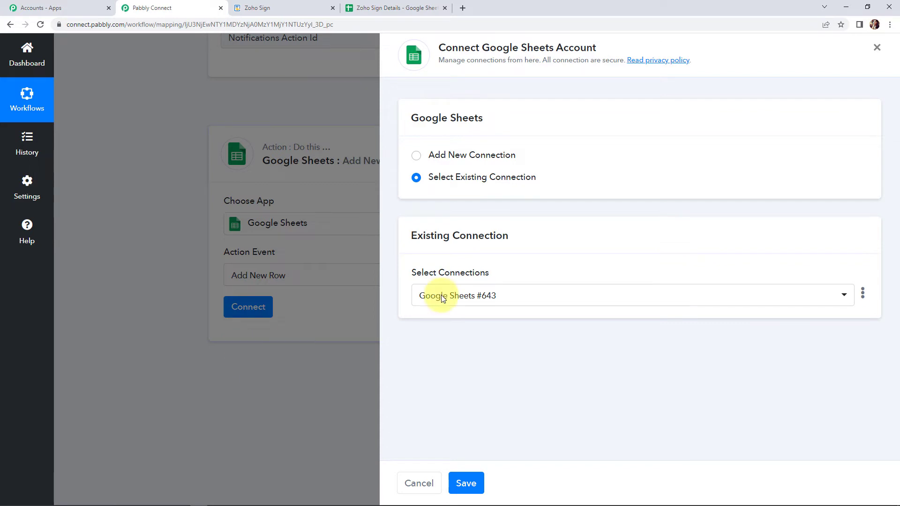
- Add a new Google Sheets connection and grant Pabbly Connect Sheets access to the chosen Google account
click(416, 156)
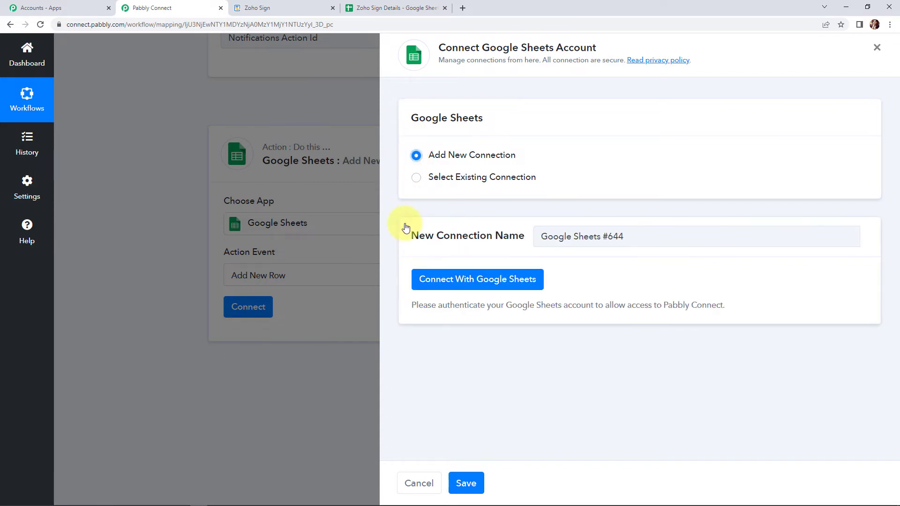
click(428, 279)
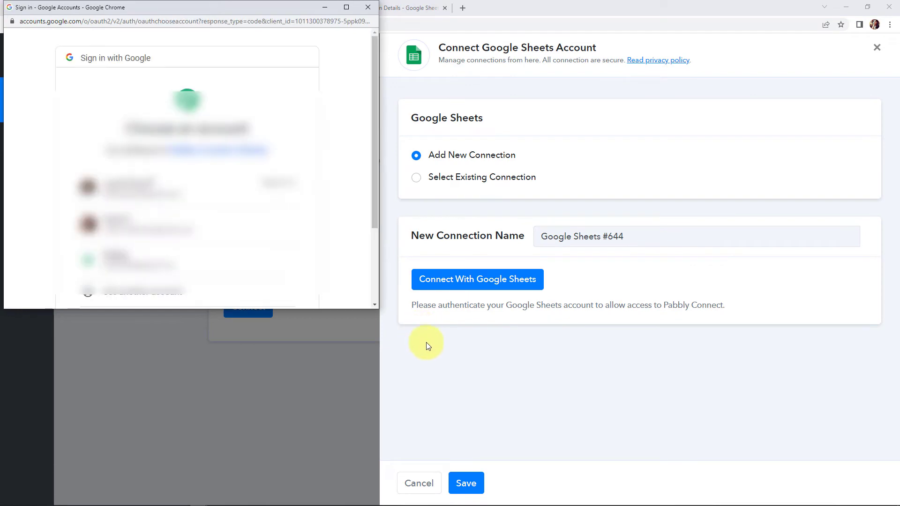
scroll(121, 258, down, 1)
click(122, 257)
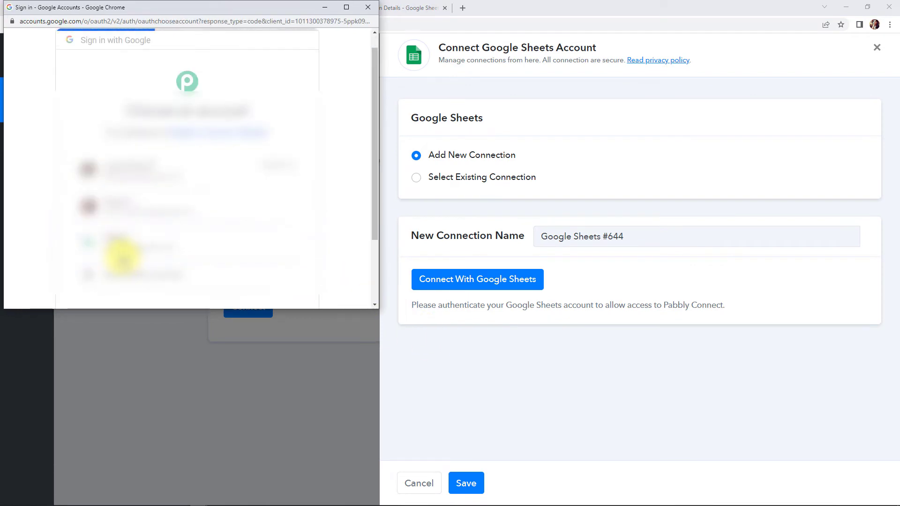
scroll(141, 246, down, 5)
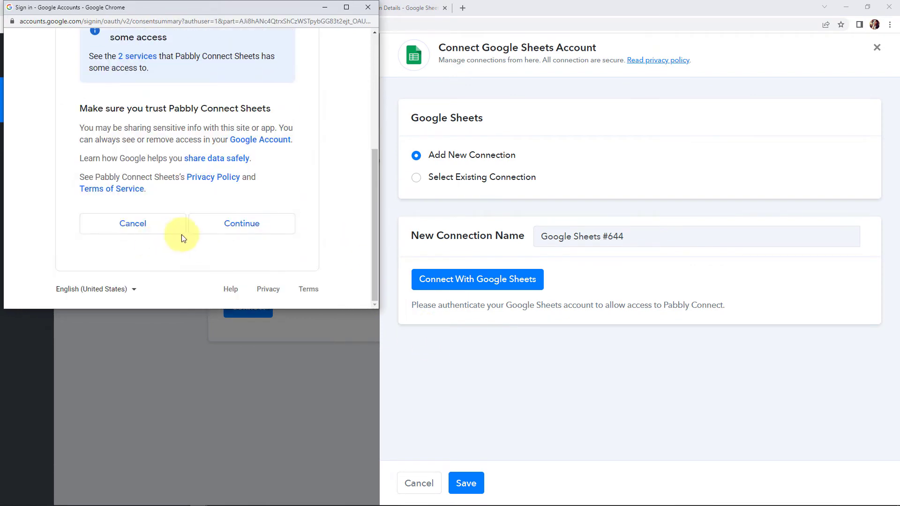
click(203, 231)
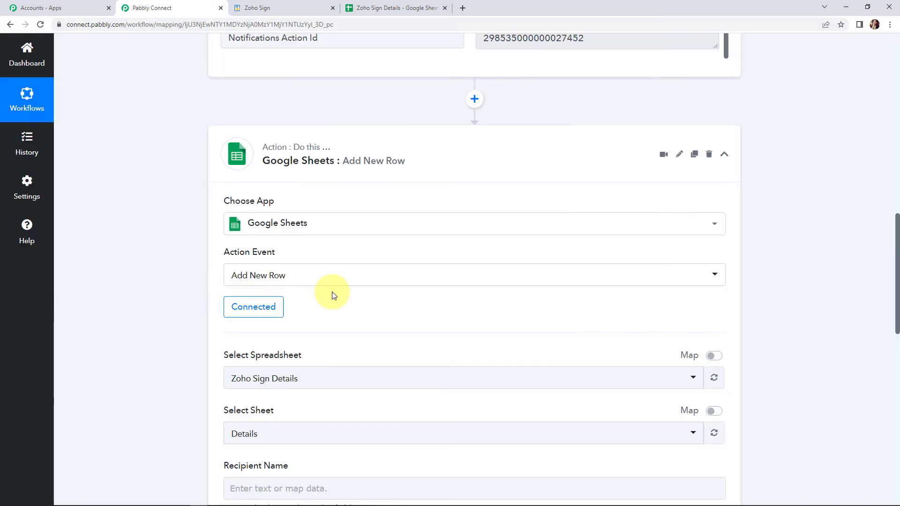
- Map the row's Recipient Name to Requests Actions 0 Recipient Name from the Zoho Sign trigger data
scroll(332, 291, down, 2)
scroll(332, 292, down, 3)
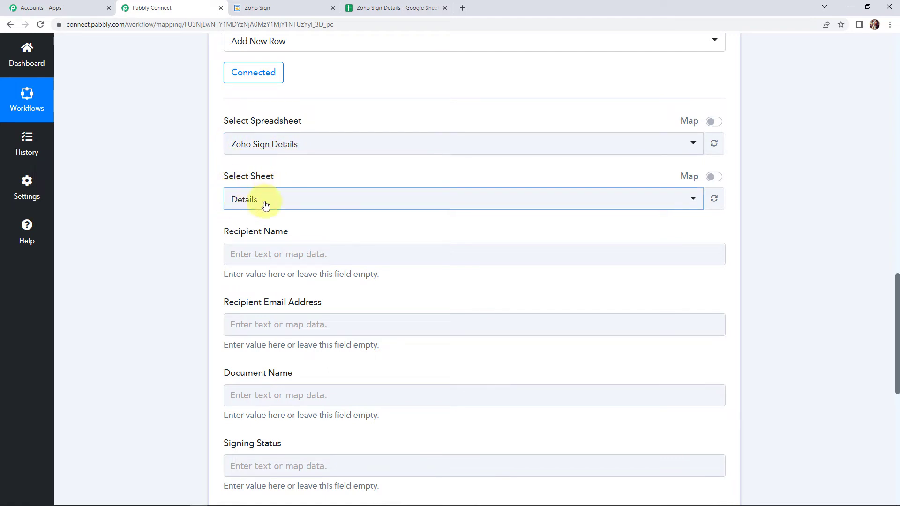
scroll(248, 212, down, 1)
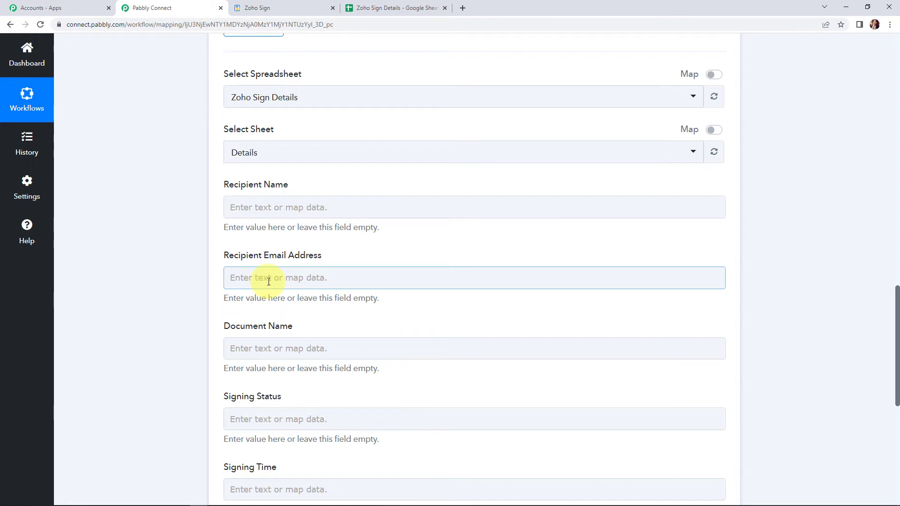
click(245, 208)
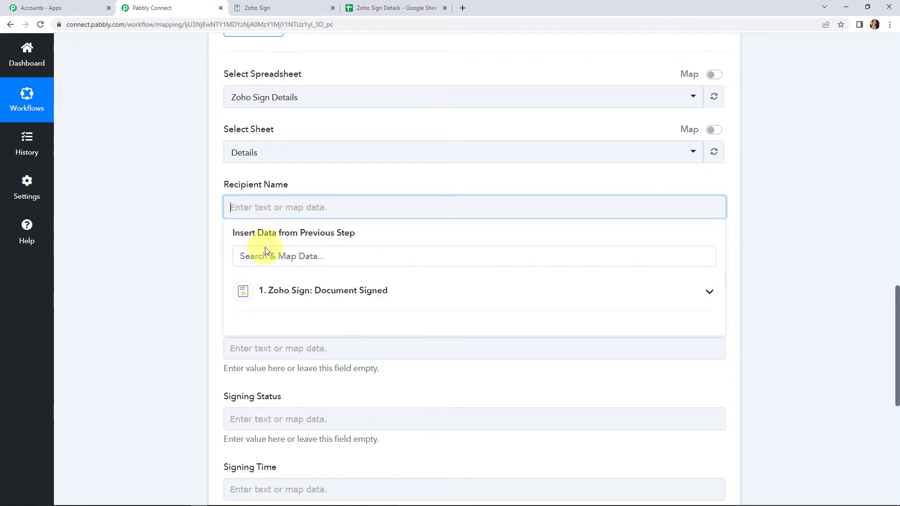
click(287, 297)
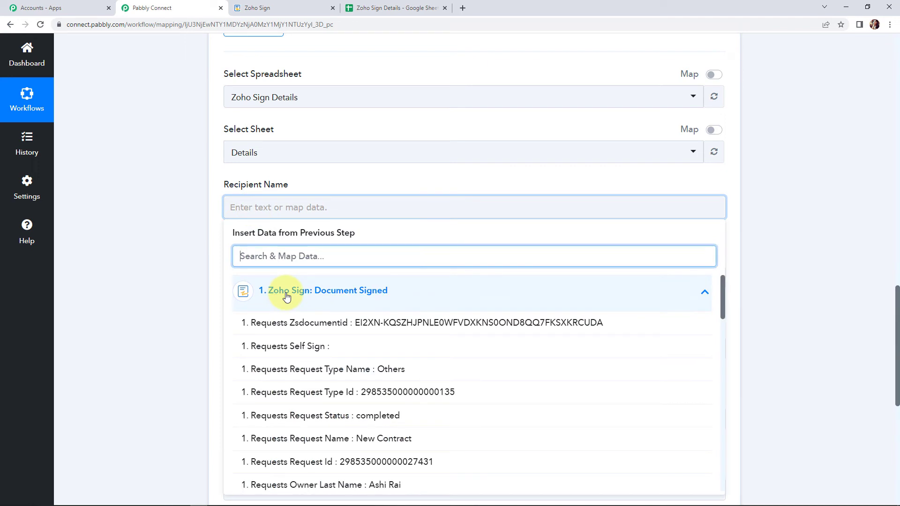
text(name)
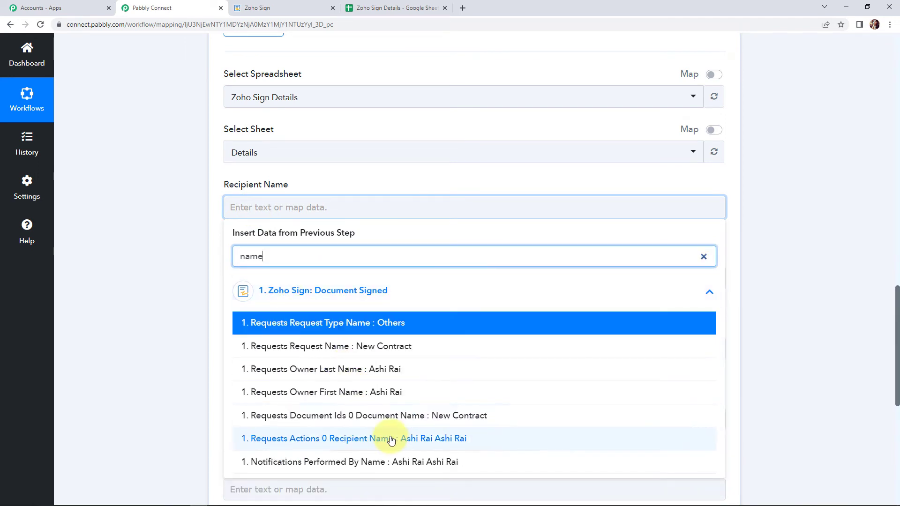
click(465, 442)
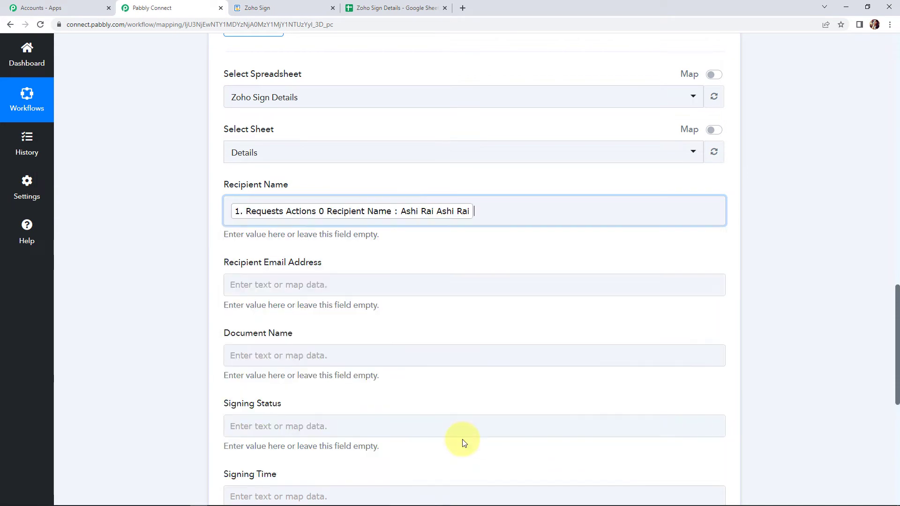
click(183, 325)
- Map the row's Recipient Email Address to Requests Actions 0 Recipient Email from the Zoho Sign trigger data
scroll(184, 326, down, 1)
click(293, 237)
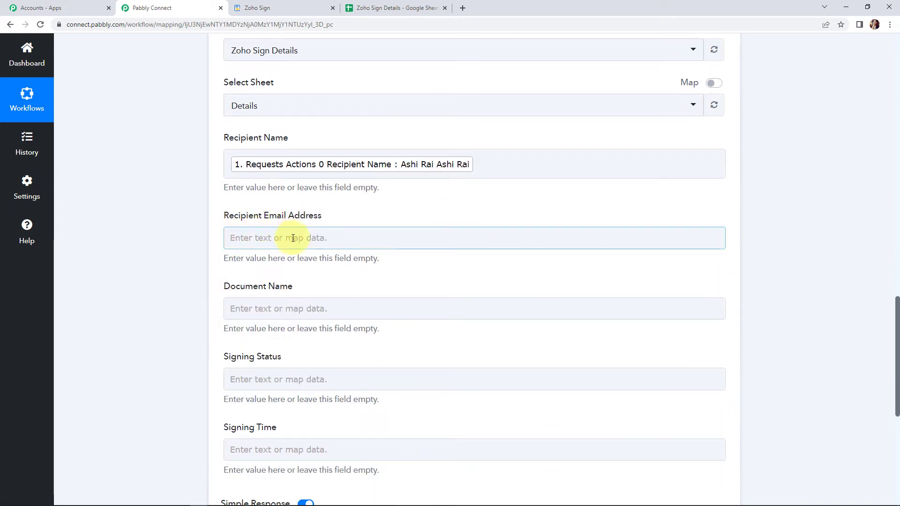
click(287, 237)
click(297, 321)
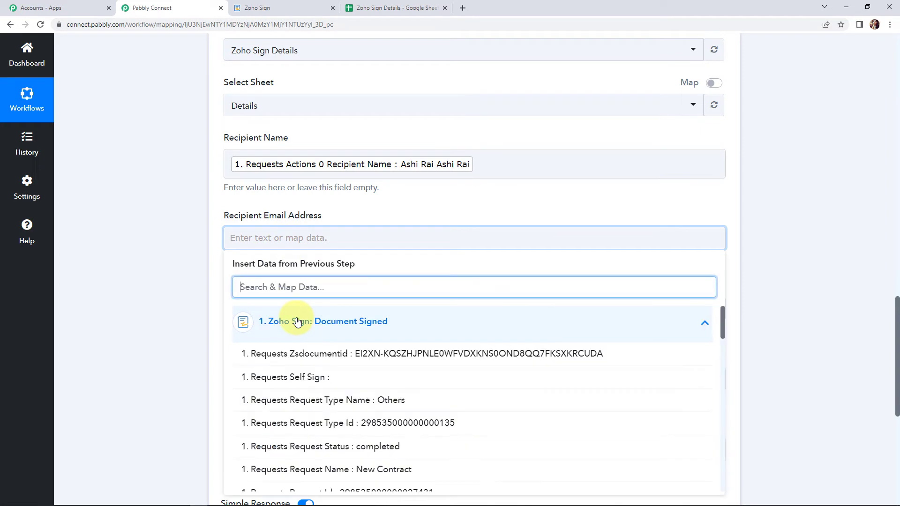
text(@)
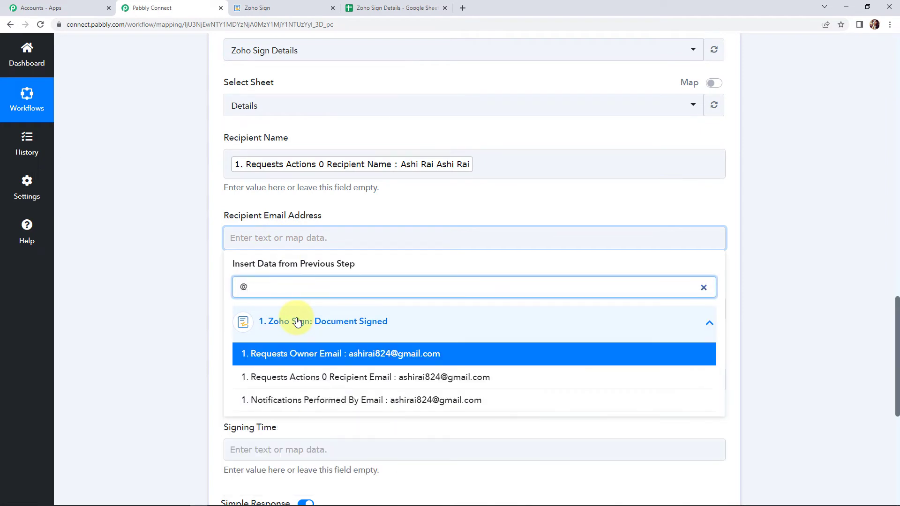
click(416, 378)
click(153, 328)
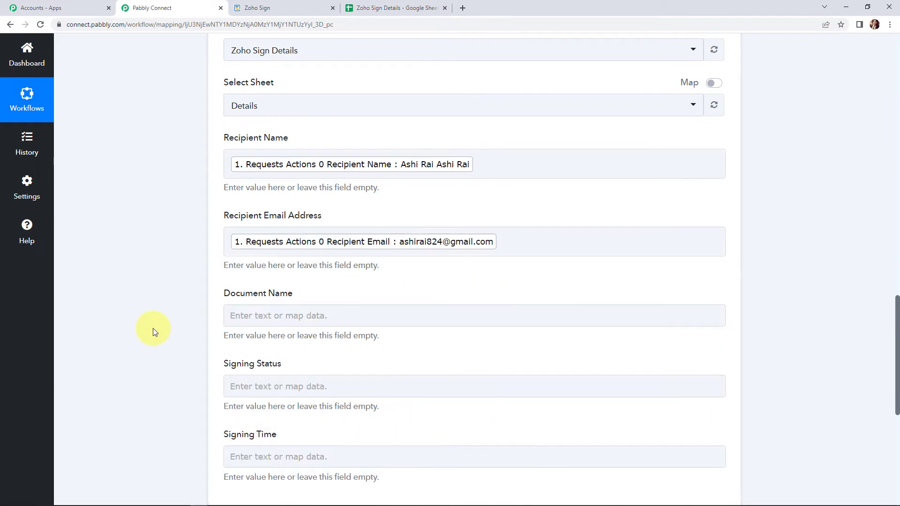
- Map the row's Document Name to Requests Document Ids 0 Document Name from the Zoho Sign trigger data
scroll(153, 329, down, 2)
click(251, 220)
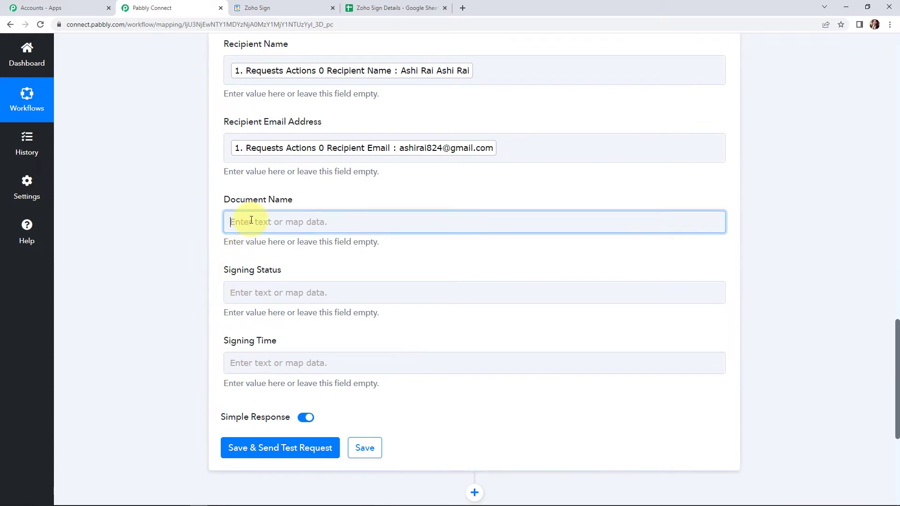
click(274, 305)
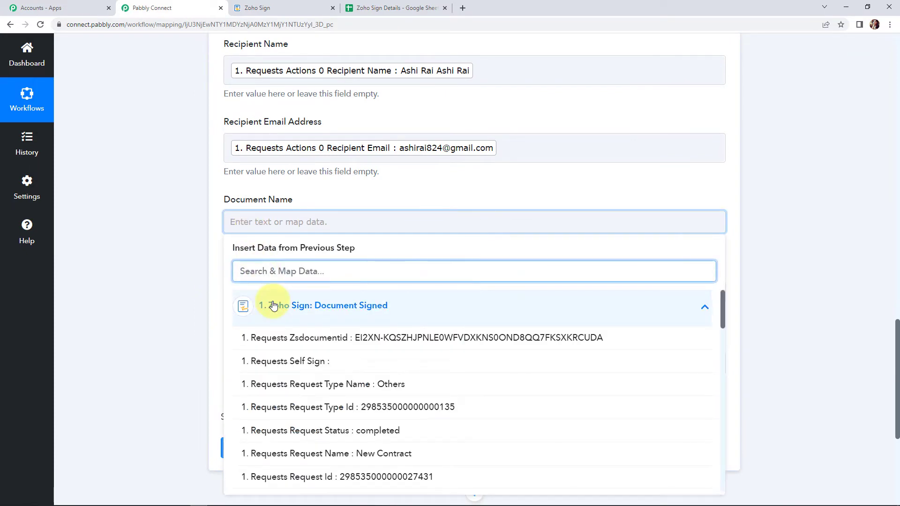
text(name)
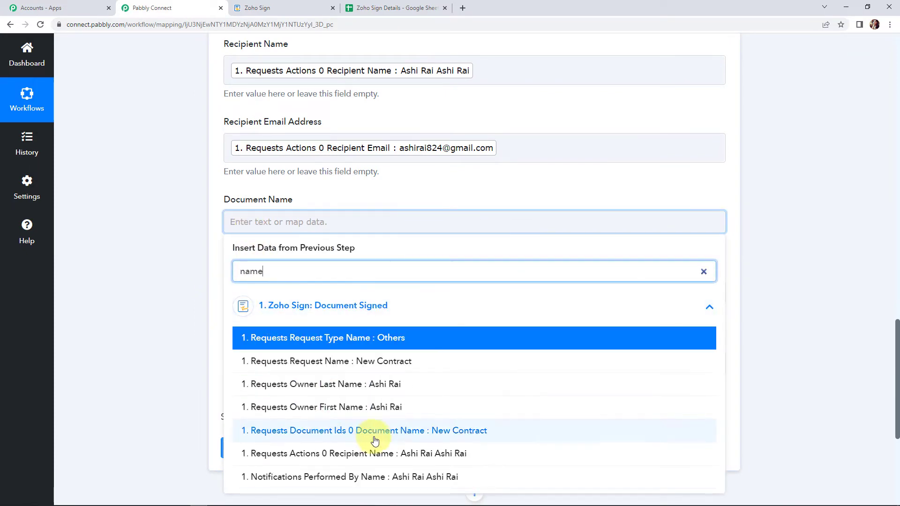
click(498, 431)
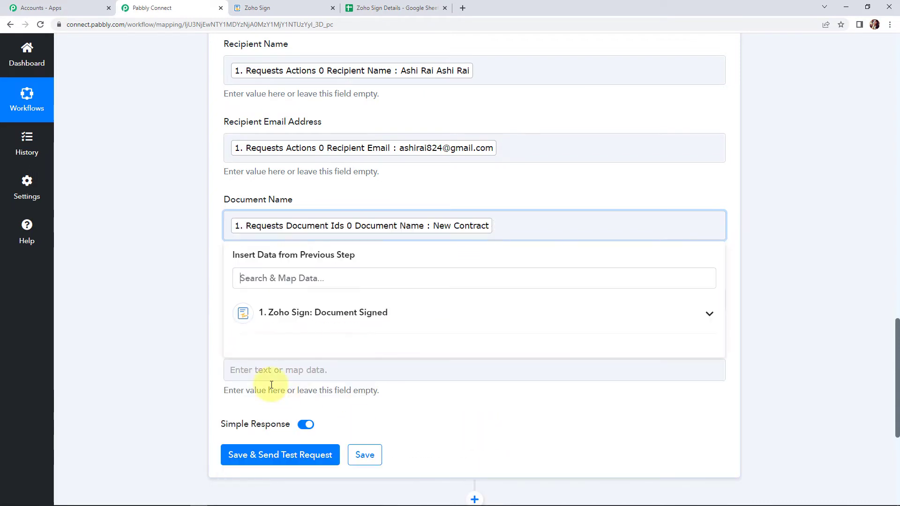
click(185, 323)
- Map the row's Signing Status to Requests Actions 0 Action Status from the Zoho Sign trigger data
scroll(185, 323, down, 2)
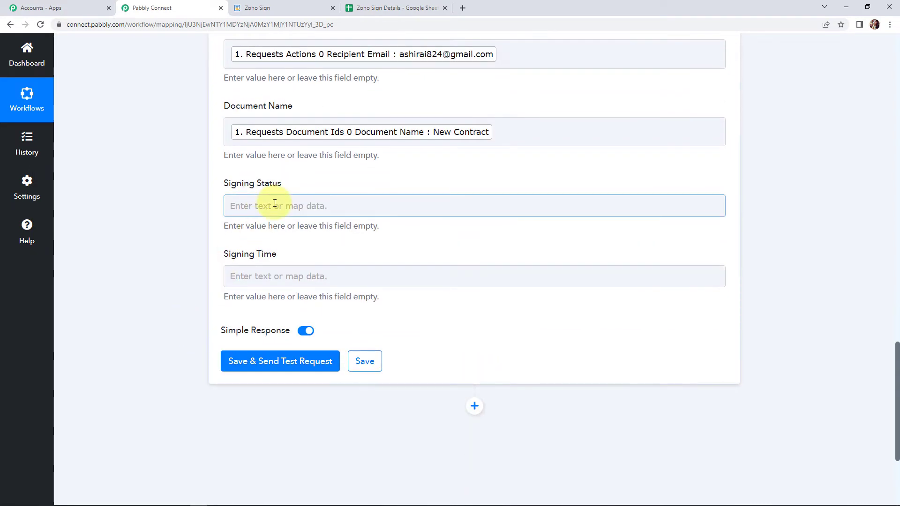
click(277, 205)
click(299, 288)
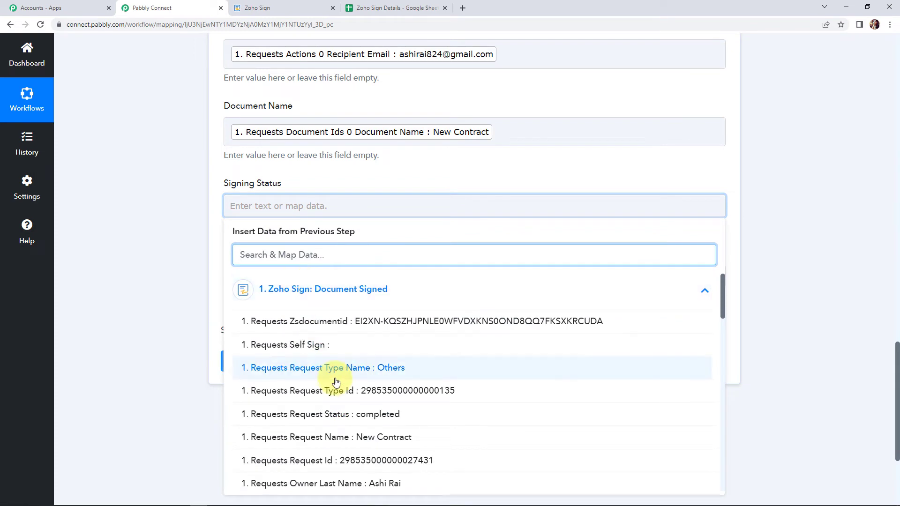
scroll(335, 371, down, 1)
text(sta)
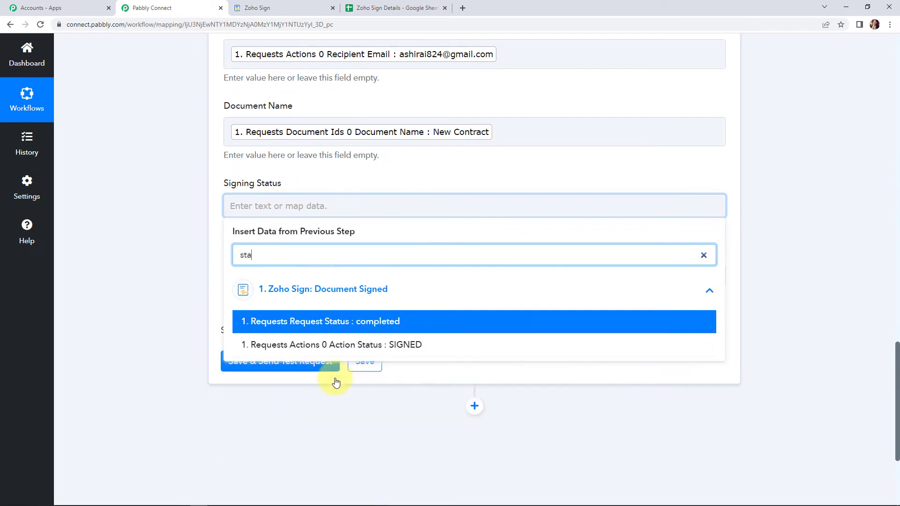
click(378, 349)
click(171, 315)
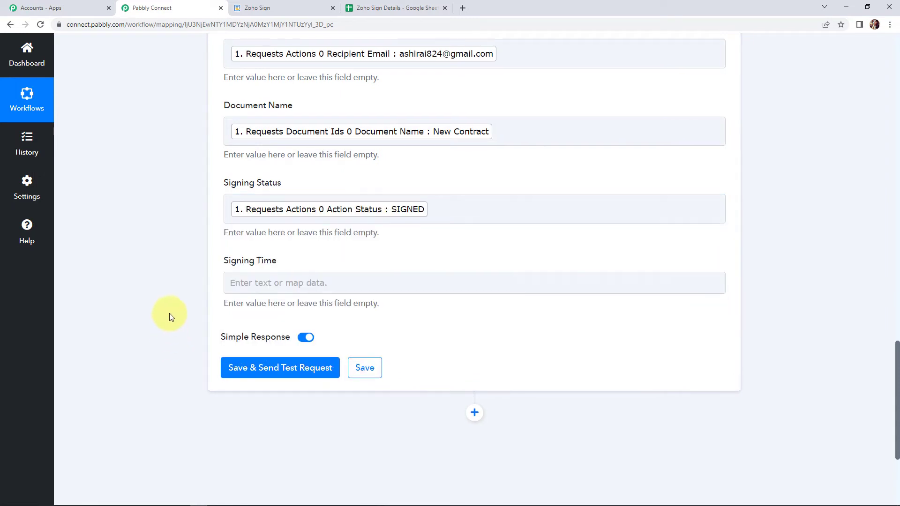
- Insert a Date/Time Formatter by Pabbly action between the Zoho Sign trigger and the Google Sheets action
scroll(174, 317, down, 1)
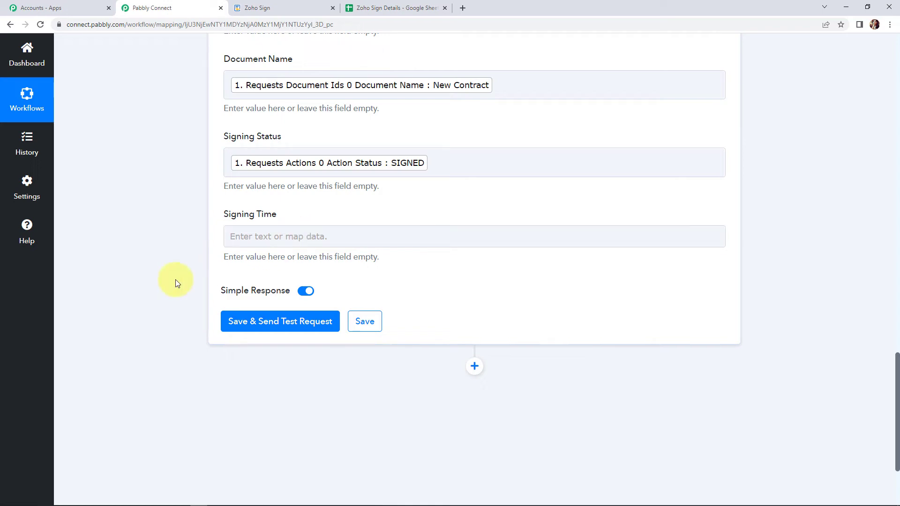
scroll(281, 272, up, 20)
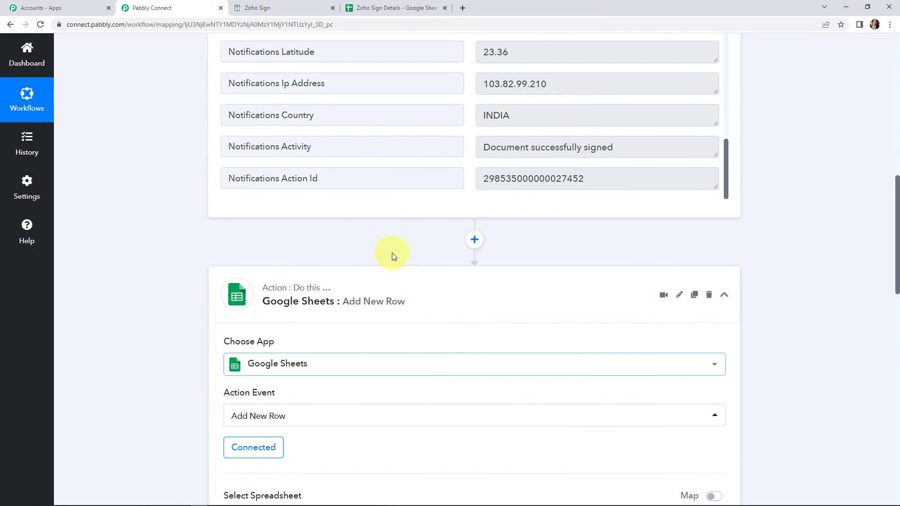
click(475, 239)
scroll(309, 268, down, 3)
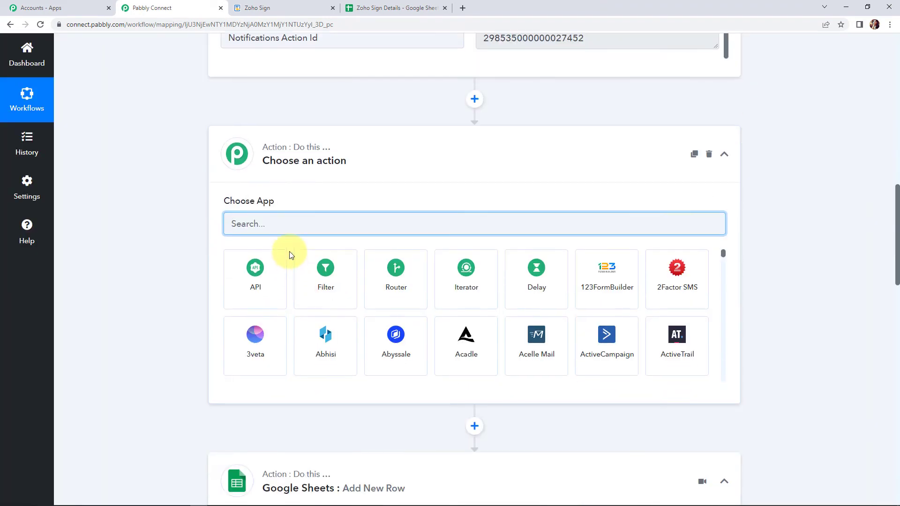
click(291, 224)
text(date)
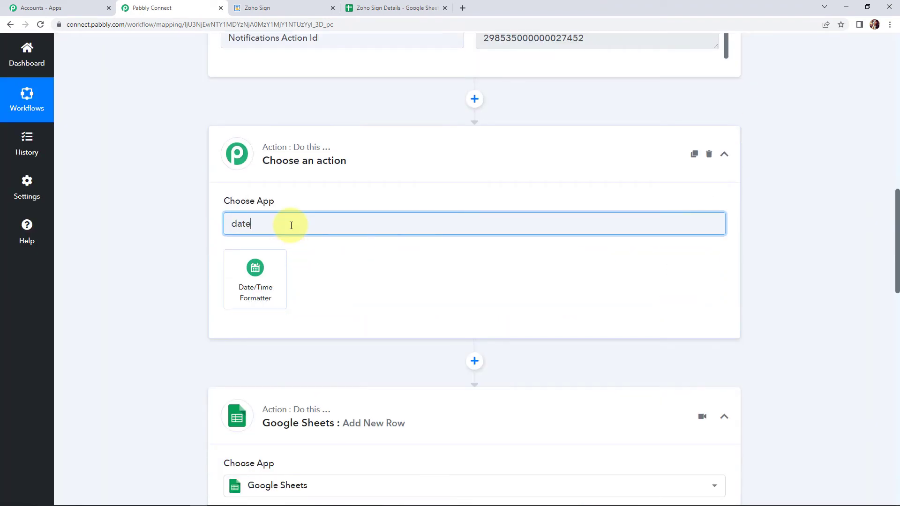
click(275, 279)
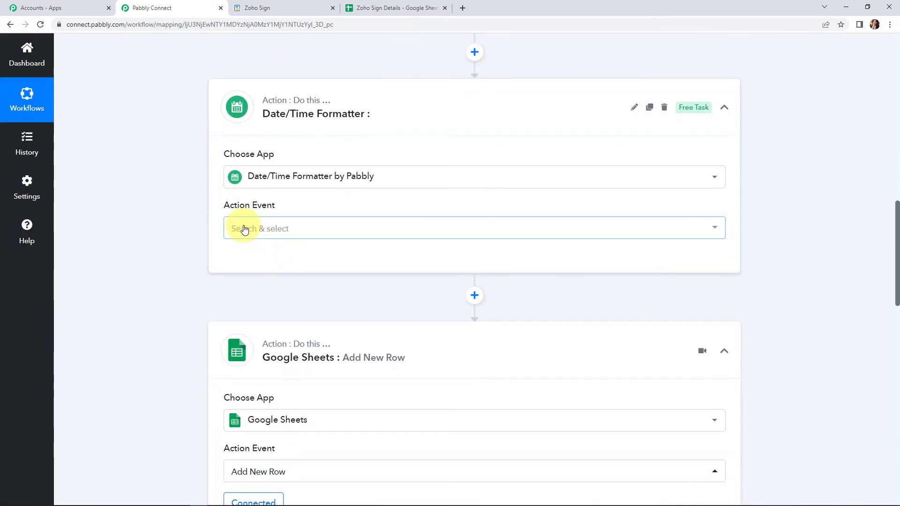
- Set the formatter's action event to Format Date with Time Zone and connect it
click(243, 229)
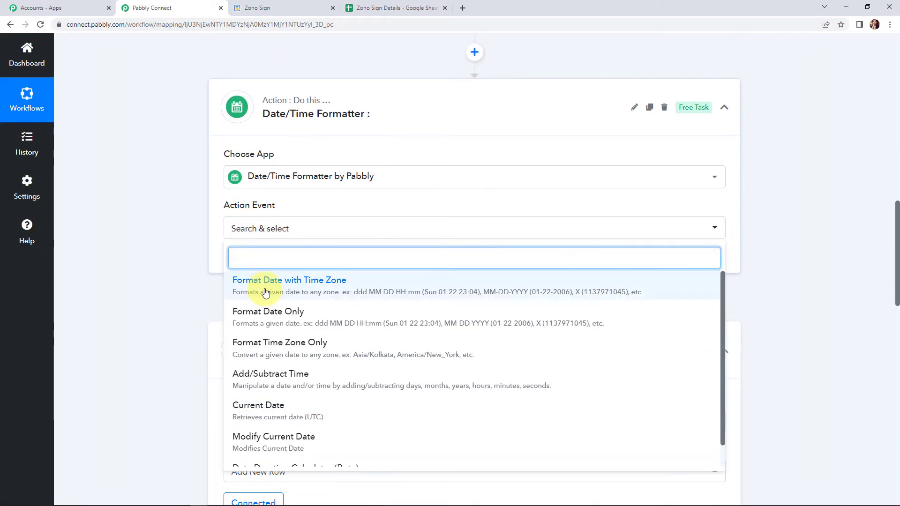
click(343, 285)
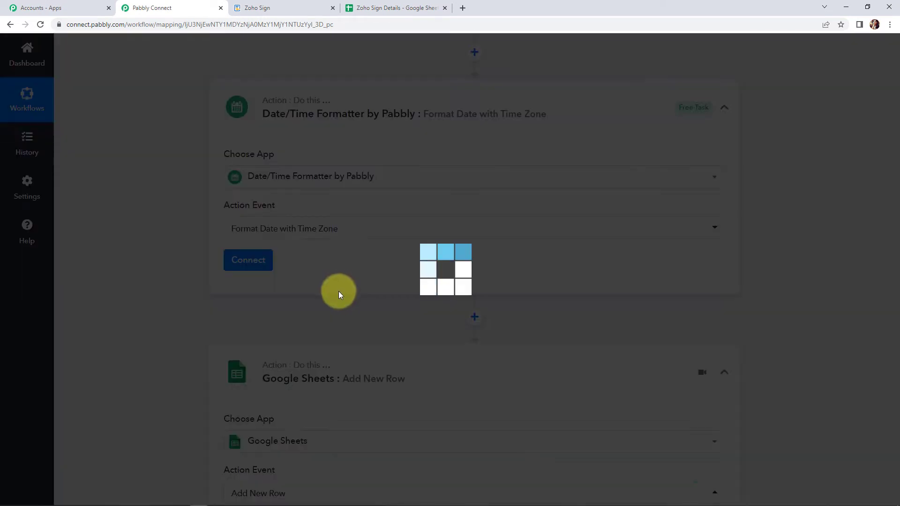
click(251, 259)
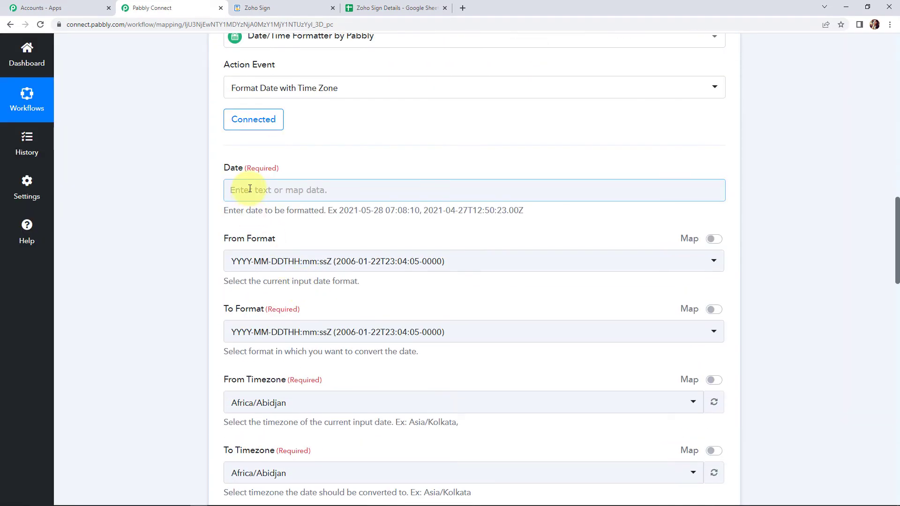
- Map the formatter's Date to Requests Action Time from the Zoho Sign trigger data
click(250, 190)
click(271, 277)
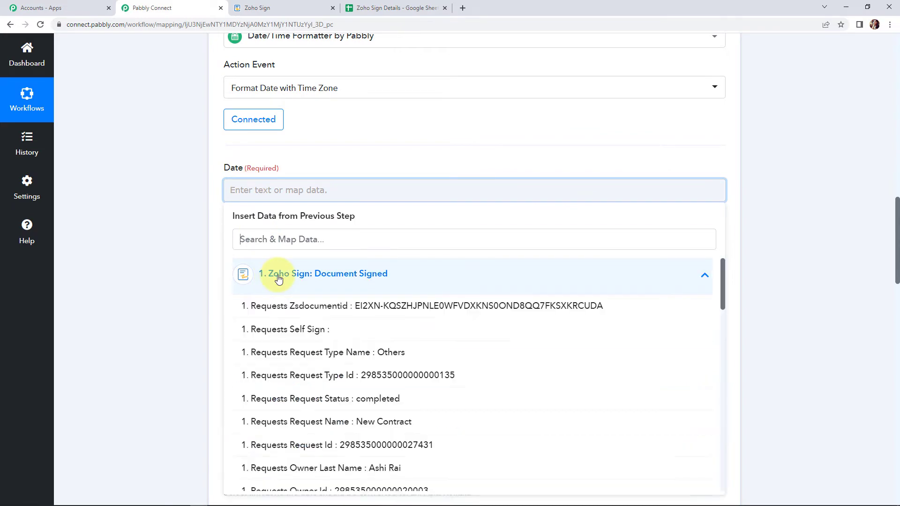
scroll(328, 354, down, 7)
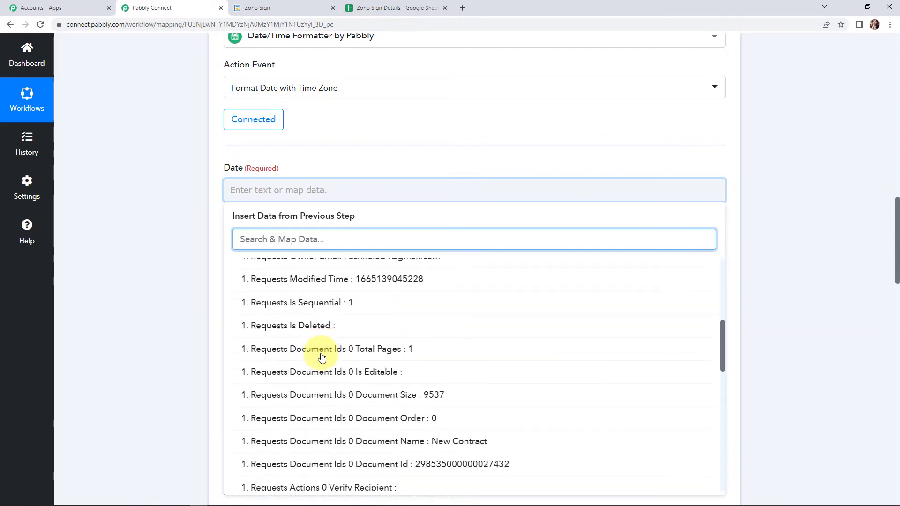
scroll(322, 358, down, 6)
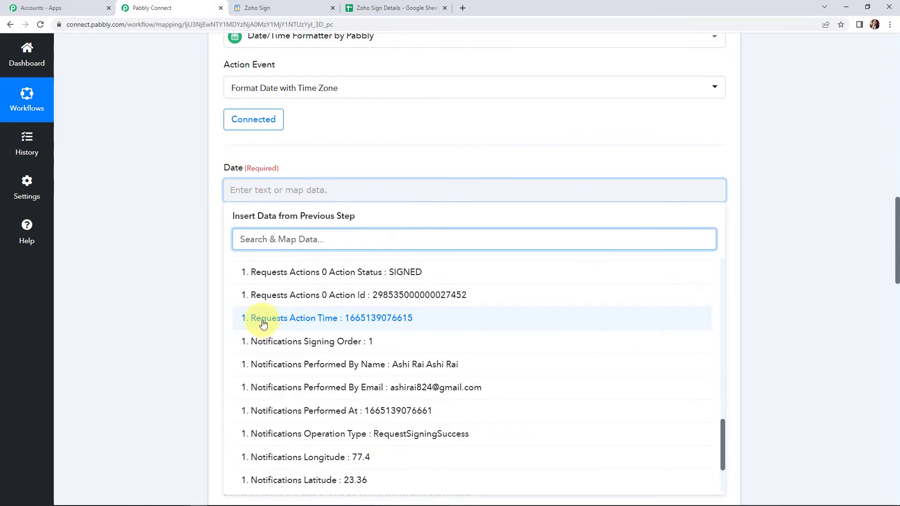
click(368, 318)
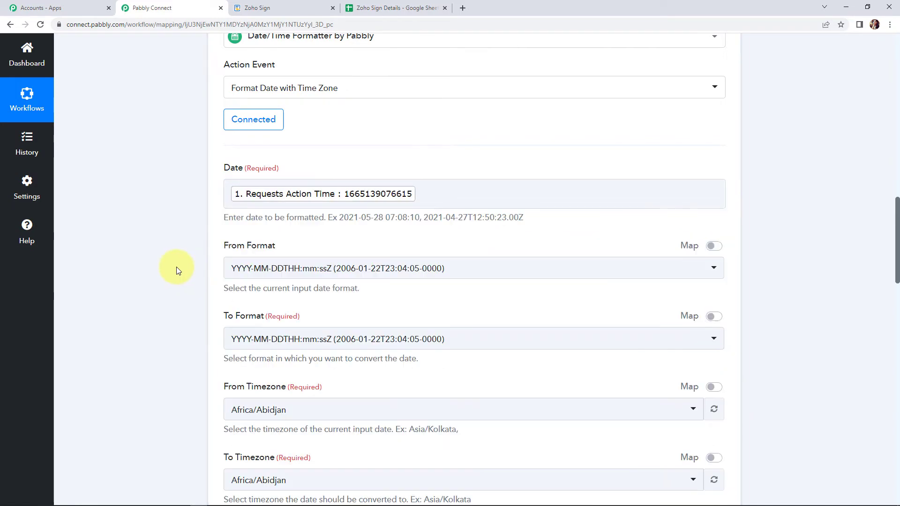
- Set the formatter's From Format to Timestamp in Millisecond
click(254, 271)
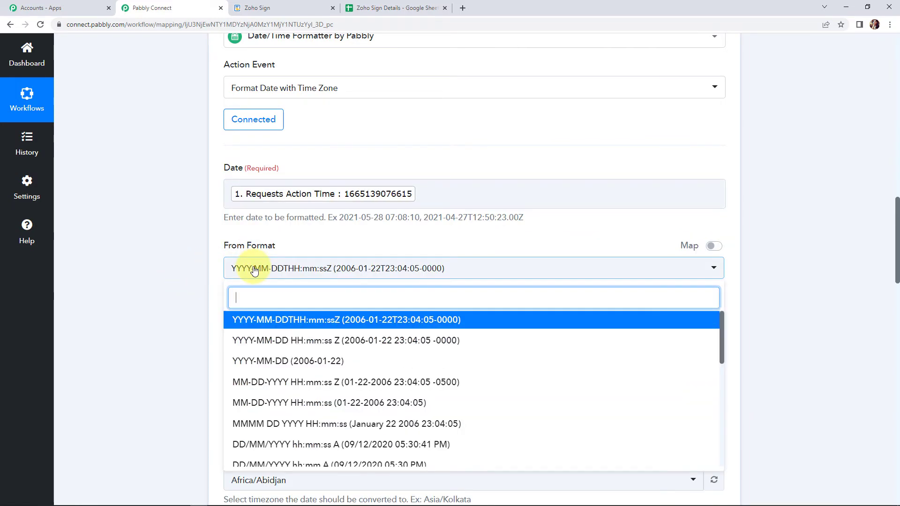
scroll(281, 329, down, 10)
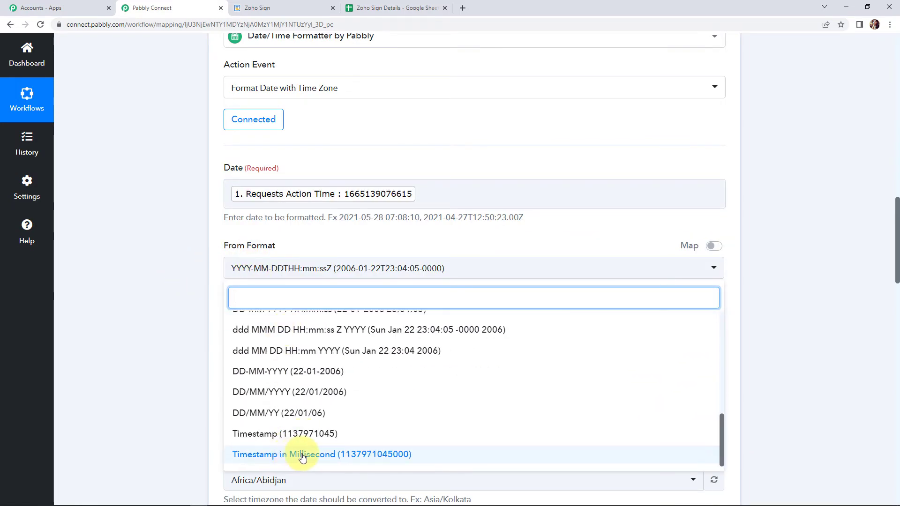
click(302, 455)
- Set the formatter's To Format to DD/MM/YYYY
scroll(145, 322, down, 3)
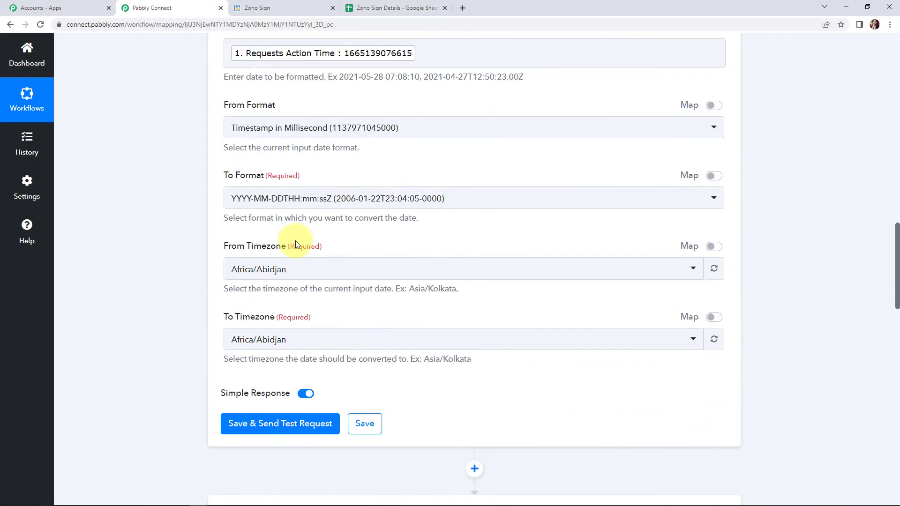
click(313, 199)
scroll(328, 400, down, 5)
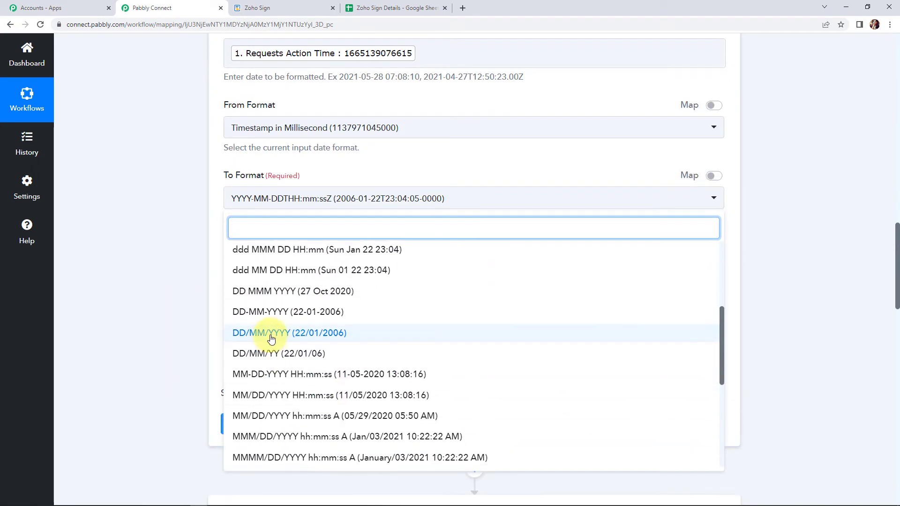
click(271, 337)
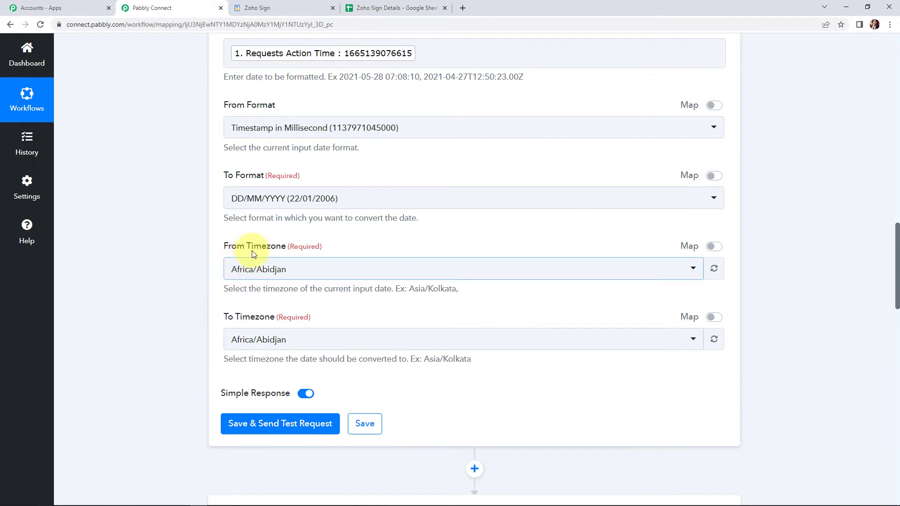
- Set both the From Timezone and the To Timezone of the formatter to Etc/UTC
click(291, 268)
text(u)
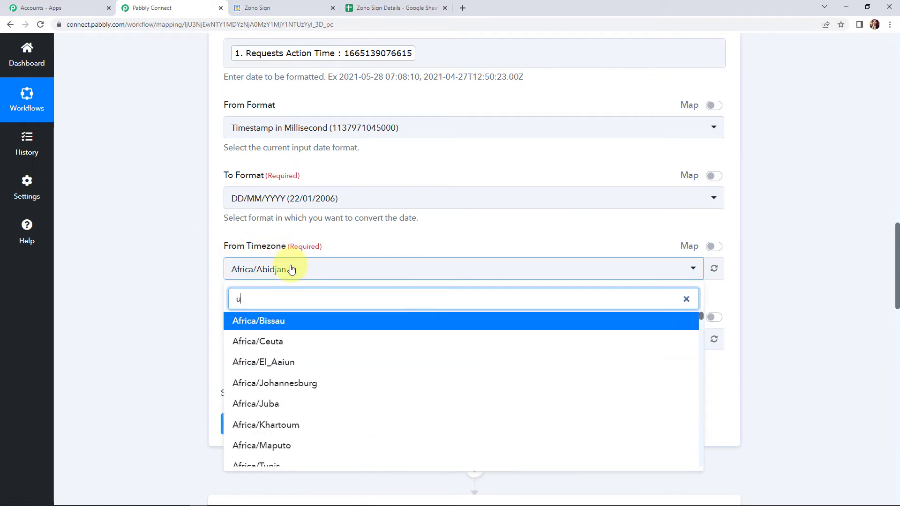
text(tc)
click(255, 321)
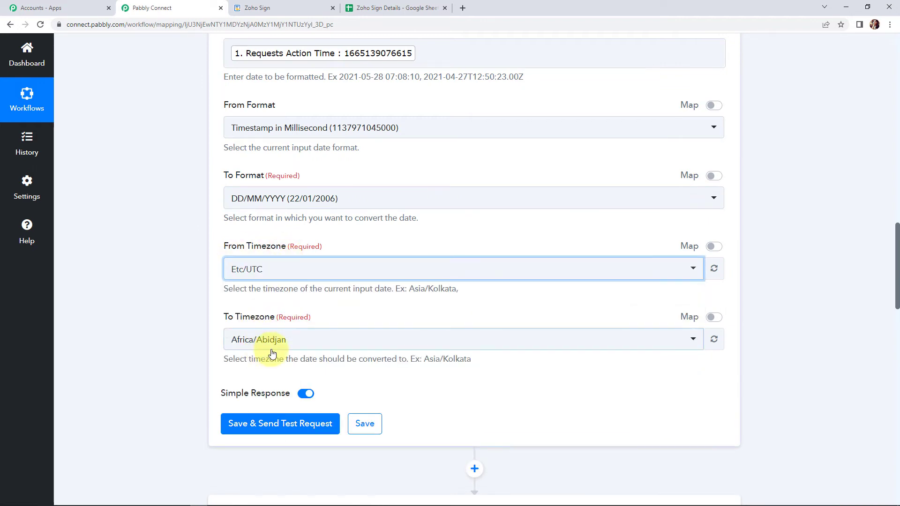
click(304, 341)
text(utc)
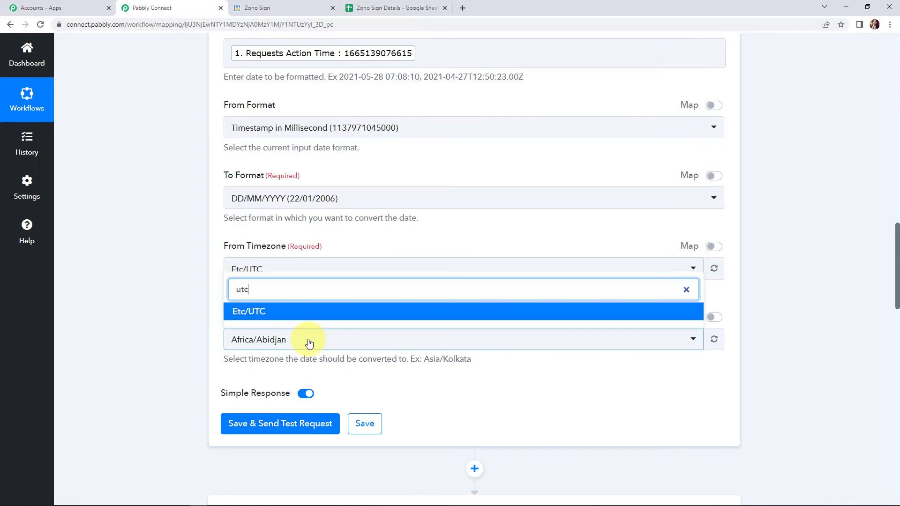
click(293, 313)
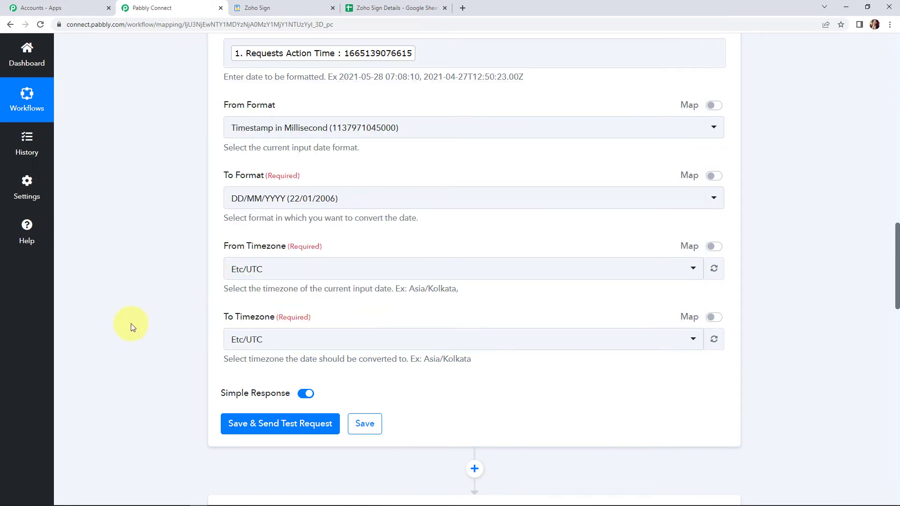
- Save the Date/Time Formatter action with a test request, and save the Google Sheets action
scroll(131, 324, down, 3)
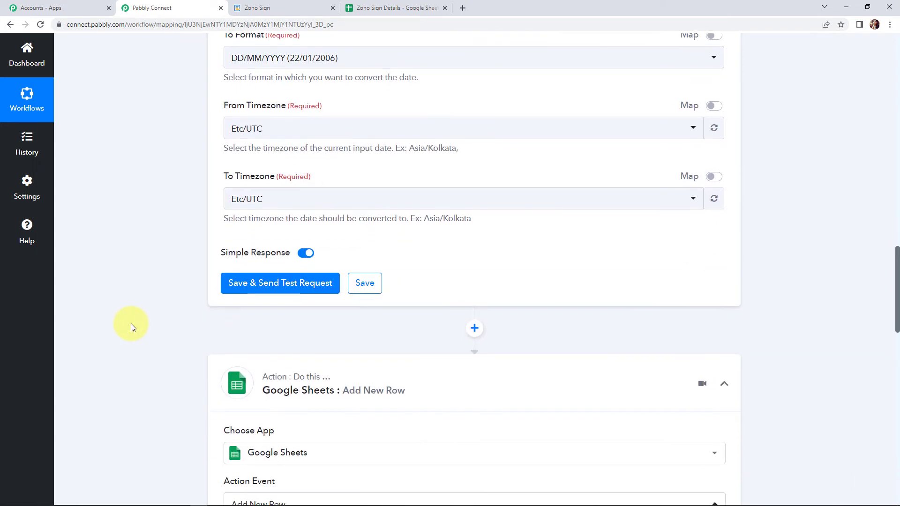
click(270, 285)
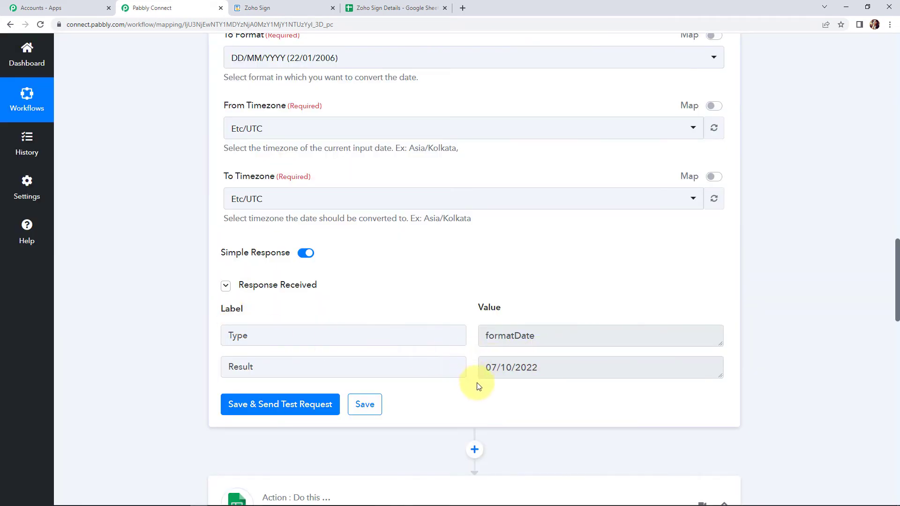
scroll(759, 276, down, 15)
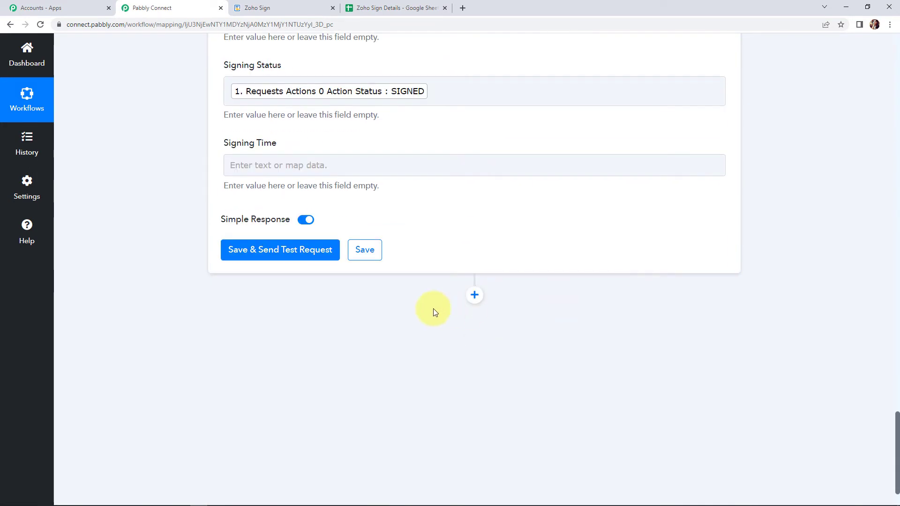
click(366, 249)
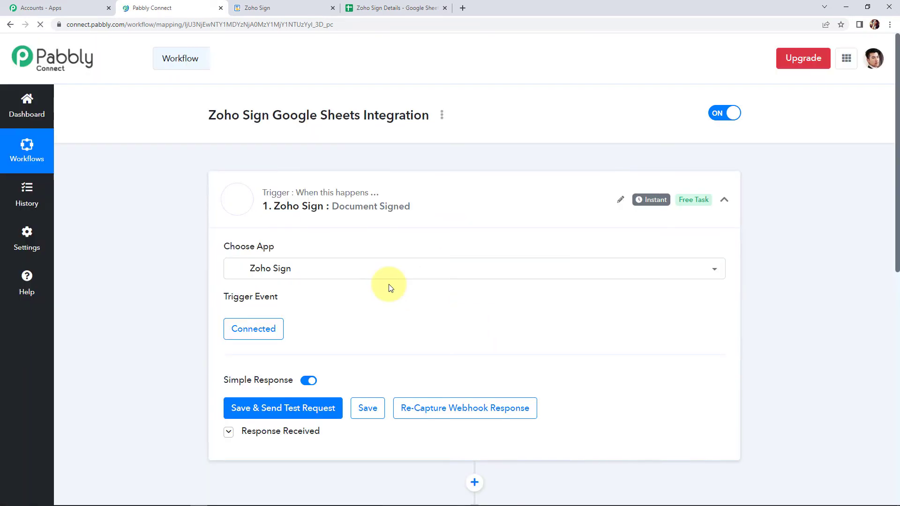
- Reopen the Google Sheets action and map the row's Signing Time to Result from the Date/Time Formatter
scroll(389, 285, down, 7)
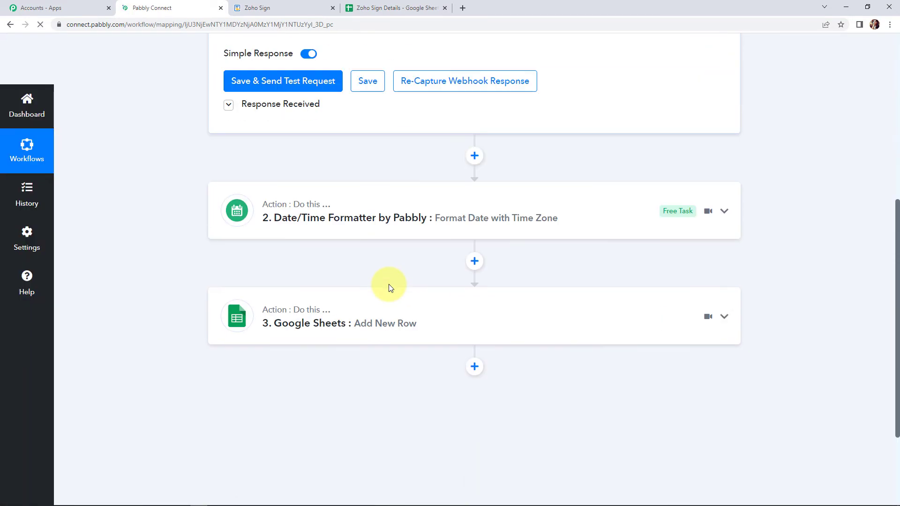
click(441, 323)
scroll(441, 323, down, 10)
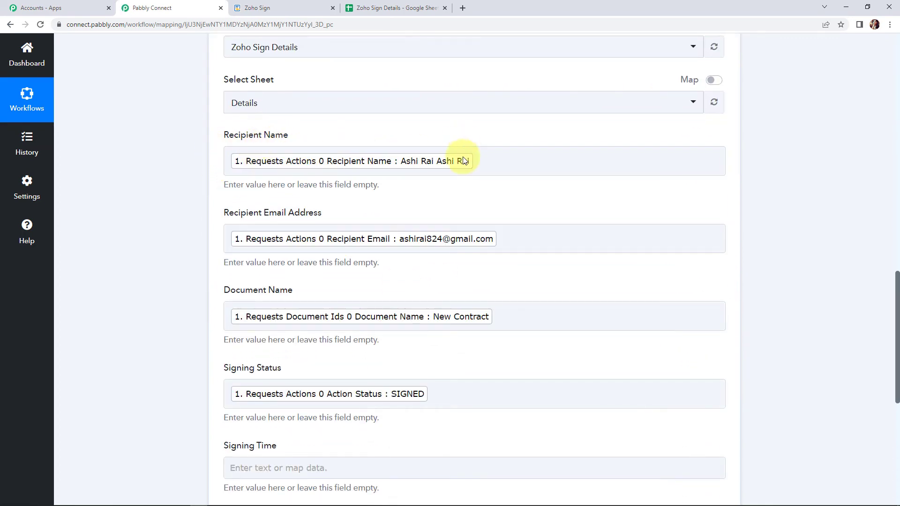
scroll(422, 235, down, 2)
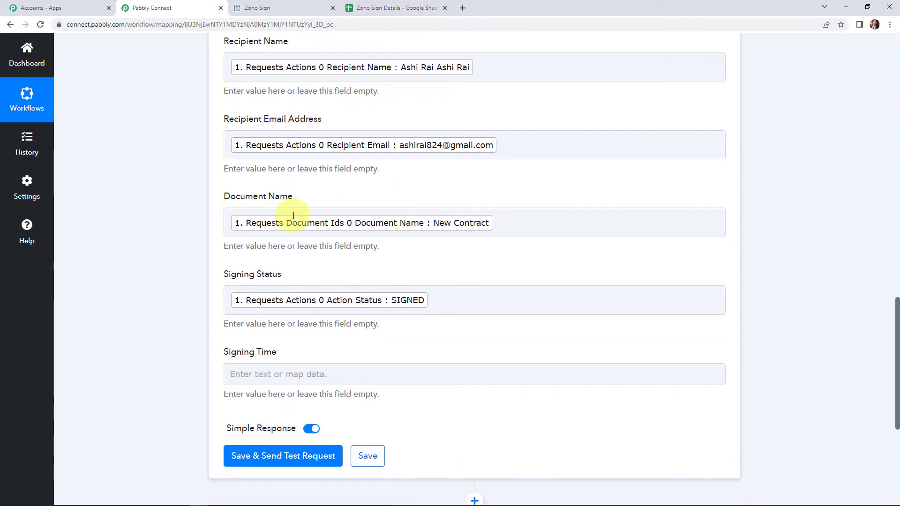
scroll(328, 281, down, 2)
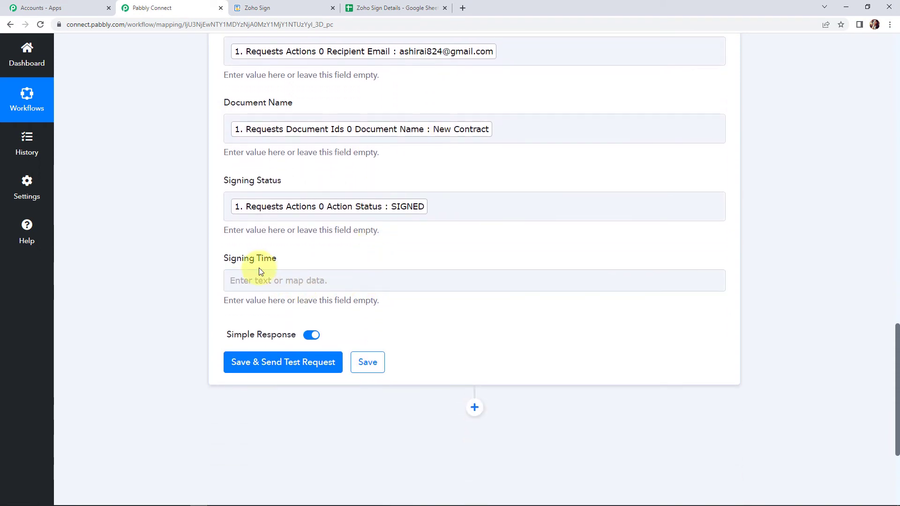
click(246, 281)
scroll(262, 300, down, 2)
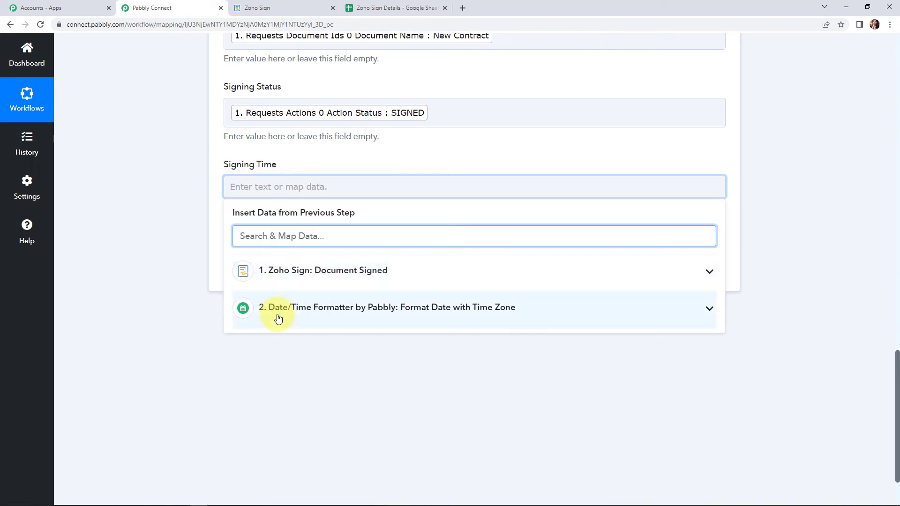
click(275, 312)
click(292, 420)
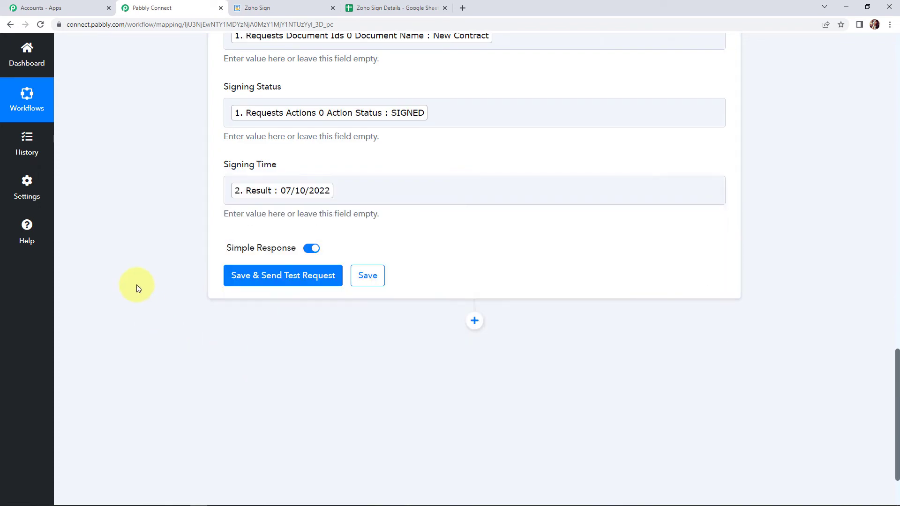
- Save the Google Sheets action with a test request and check the new row in the Zoho Sign Details spreadsheet
scroll(136, 287, down, 1)
click(281, 228)
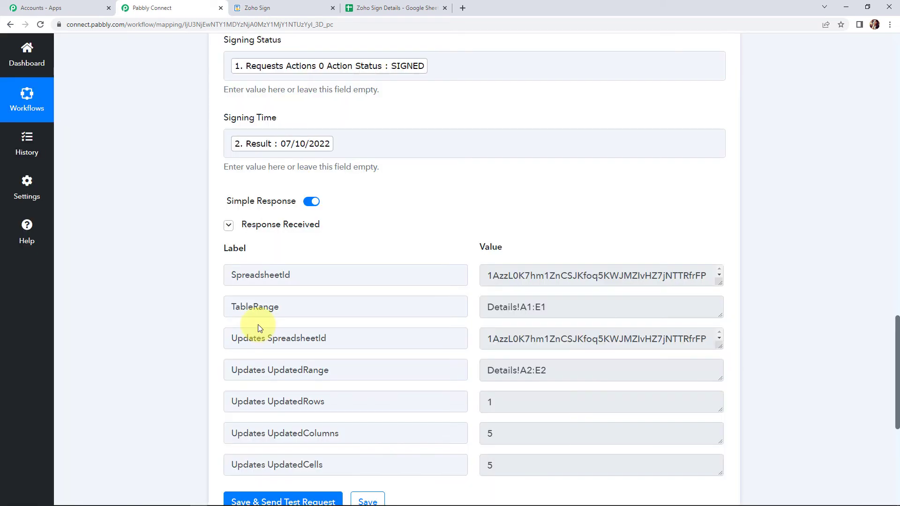
scroll(490, 344, down, 1)
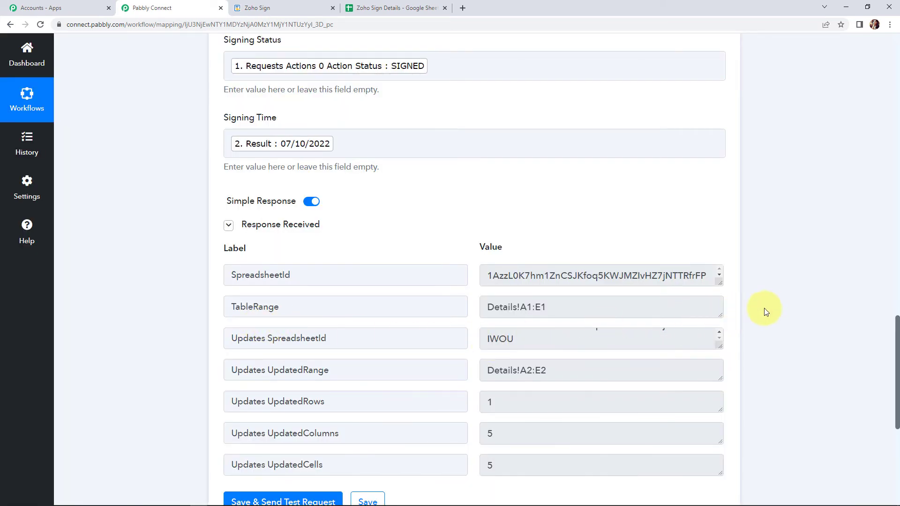
scroll(765, 311, down, 2)
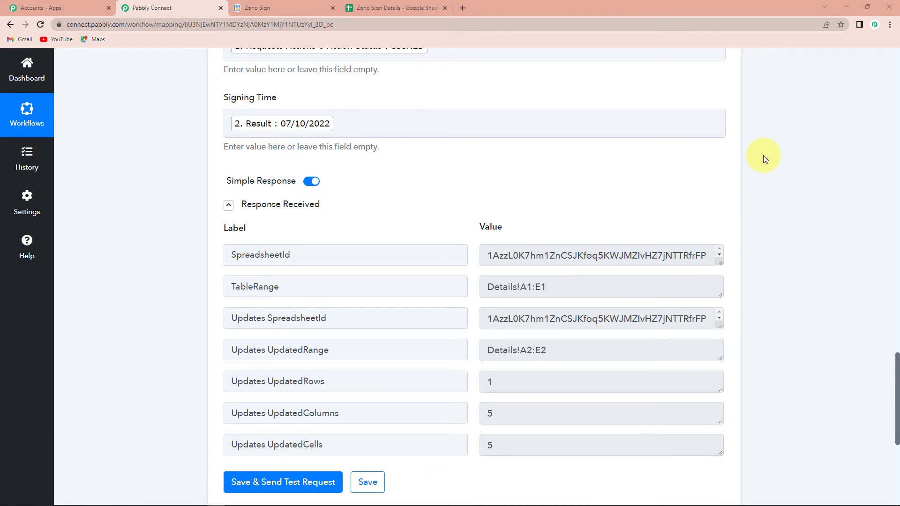
click(396, 8)
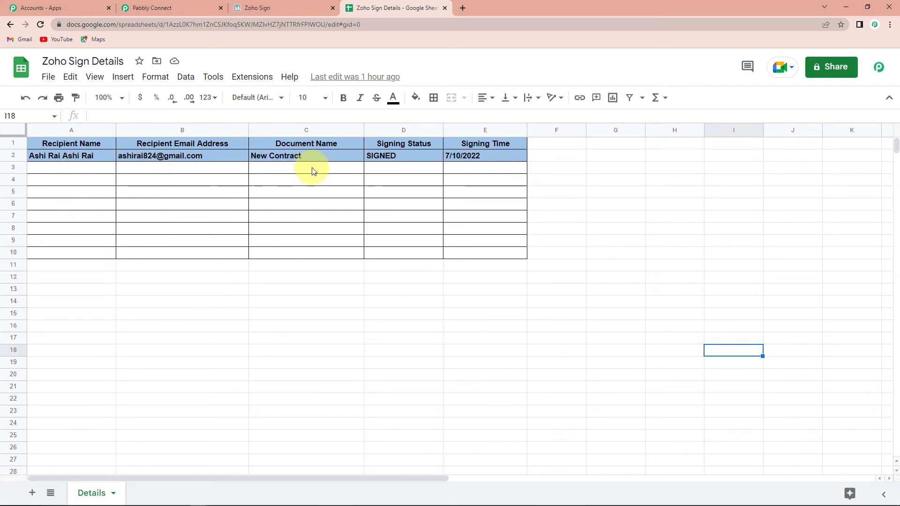
- Right-align the Signing Time value in cell E2 of the Zoho Sign Details spreadsheet
click(480, 156)
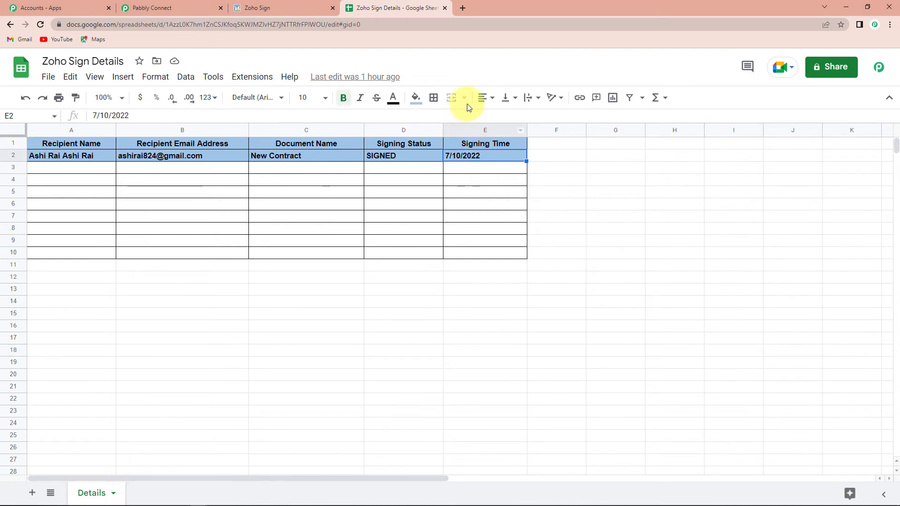
click(486, 97)
click(512, 117)
click(660, 232)
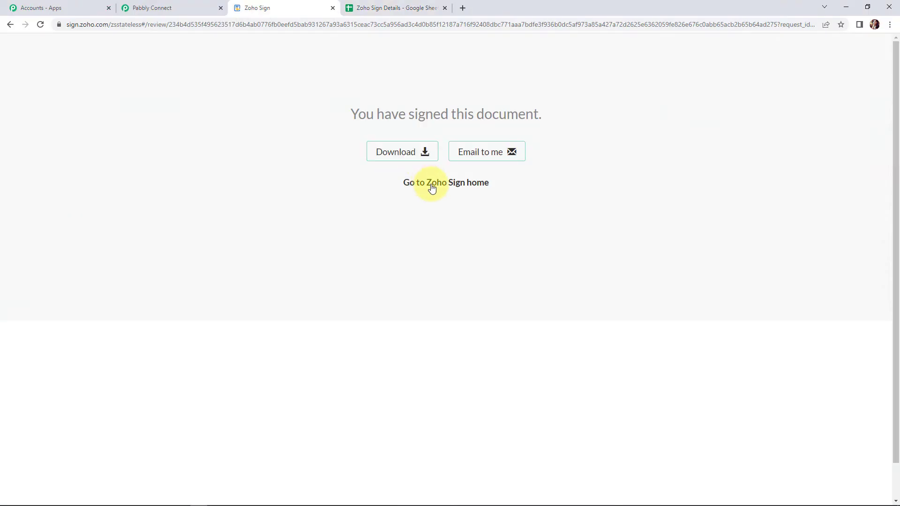
- Start a new send-for-signatures request from the Zoho Sign home page and upload the work report 2 file from the computer
click(430, 184)
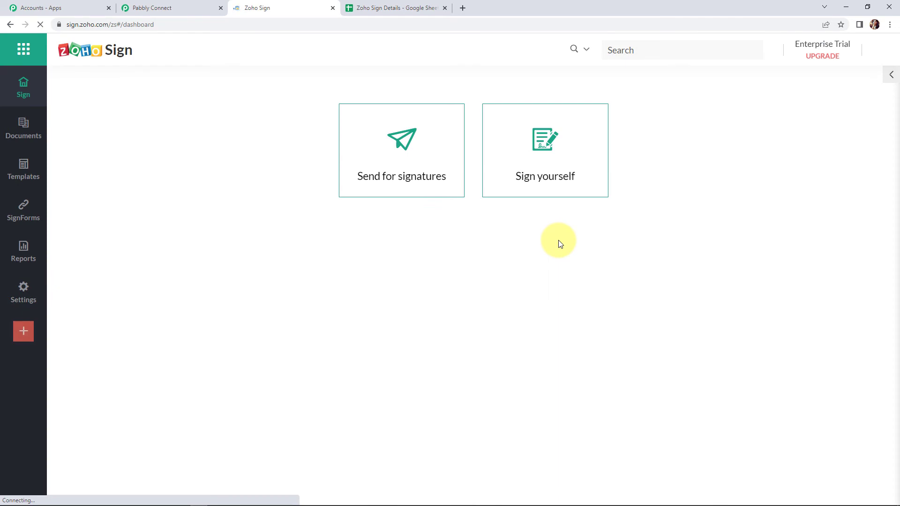
click(399, 183)
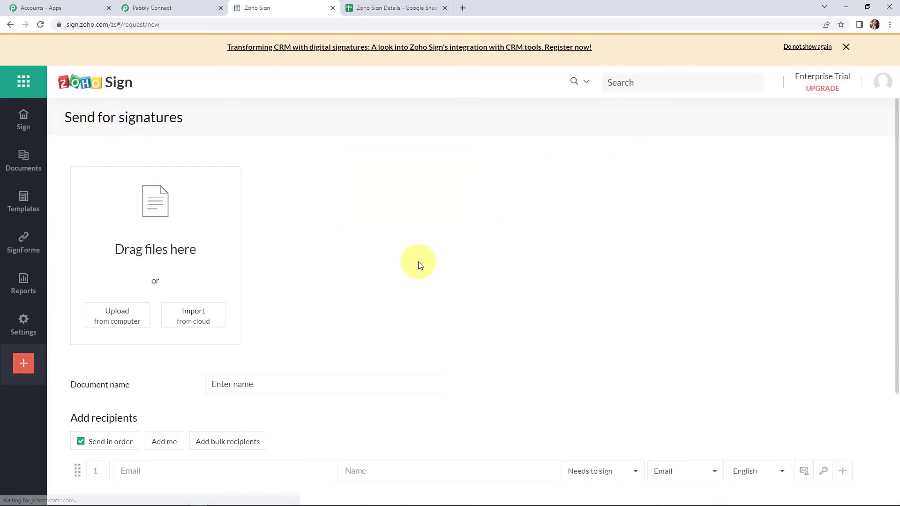
click(116, 318)
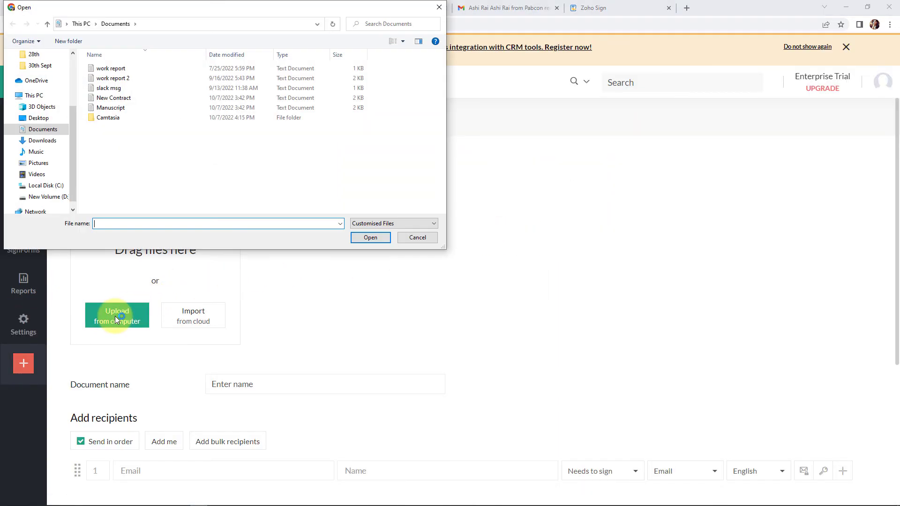
click(109, 79)
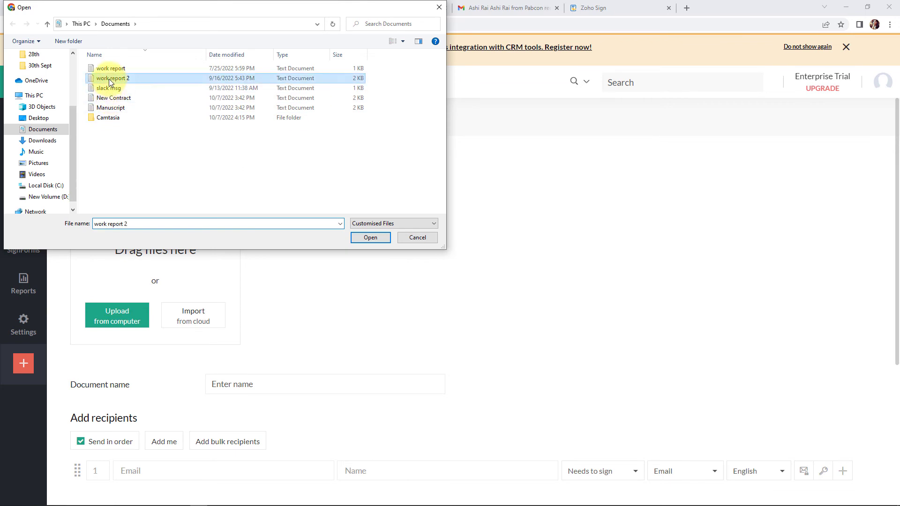
click(370, 238)
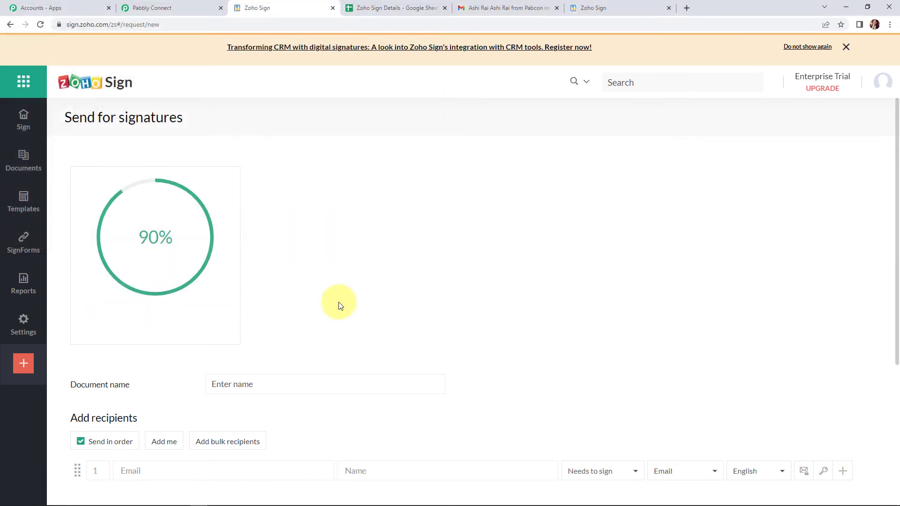
- Add yourself as the recipient of work report 2 and continue to the field placement view
scroll(341, 305, down, 4)
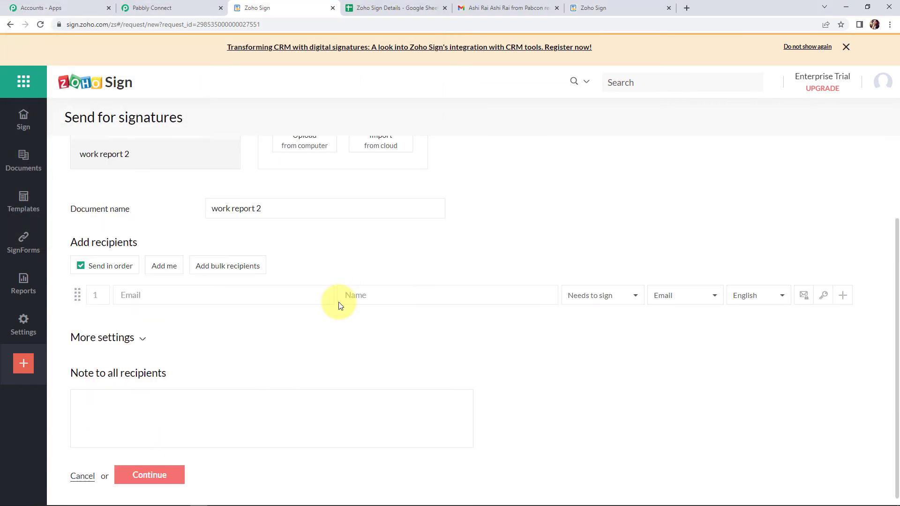
click(145, 293)
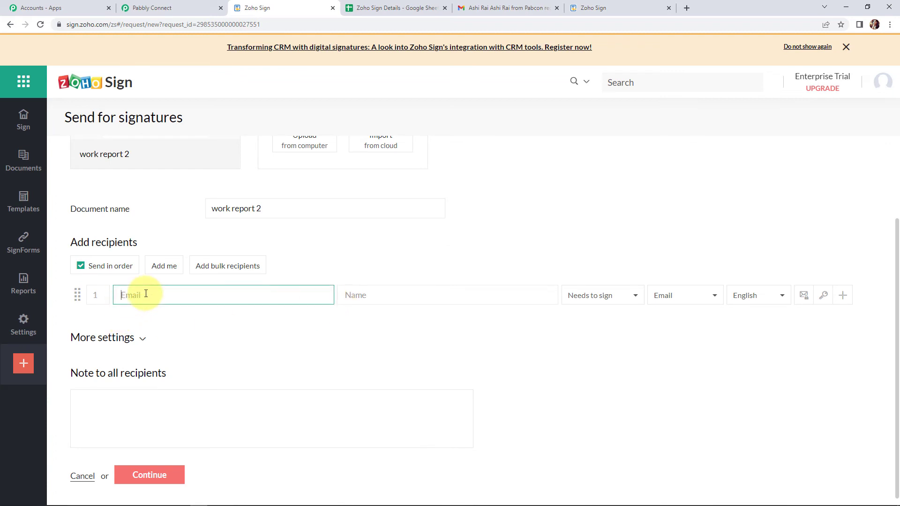
click(165, 266)
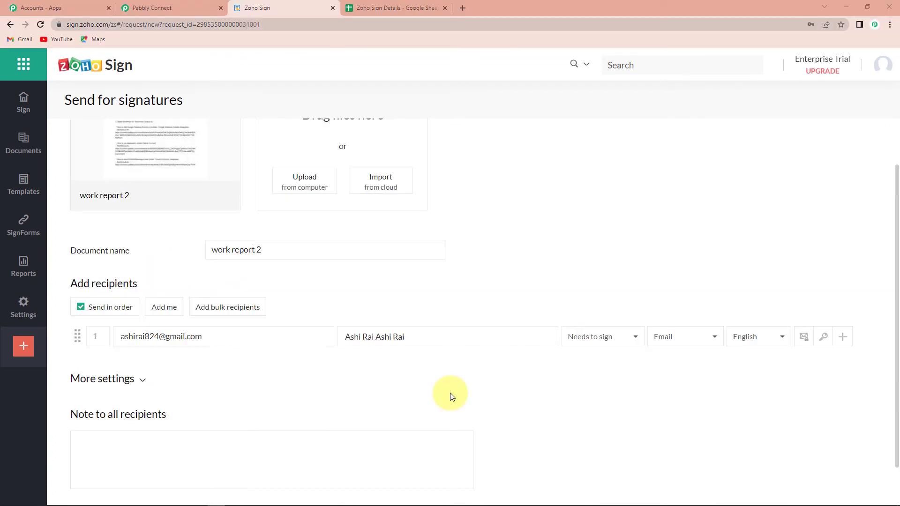
scroll(450, 393, down, 1)
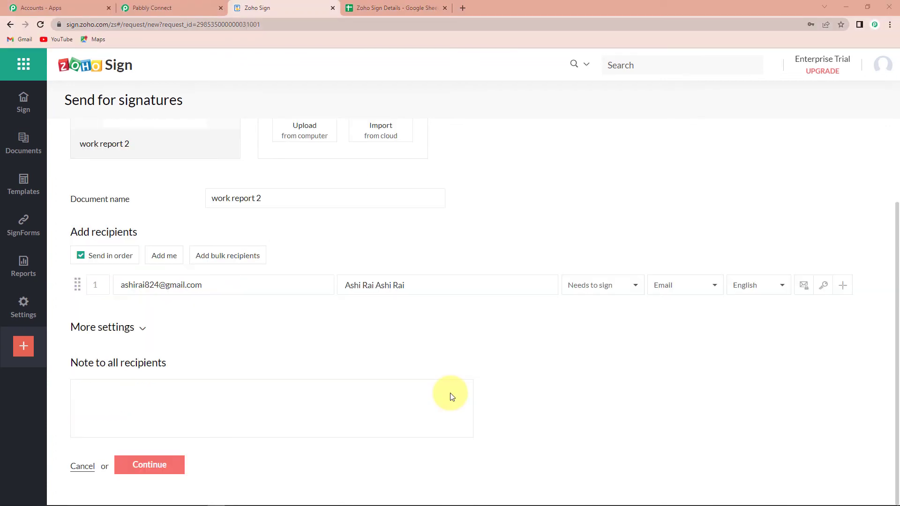
click(145, 465)
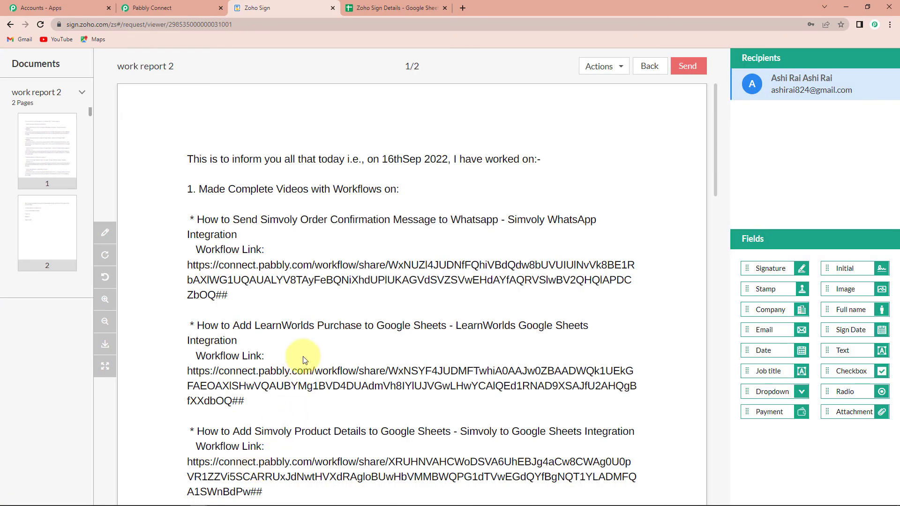
- Place a Signature field below the sender's name on page 2 of work report 2, and send the document for immediate signing
scroll(330, 277, down, 10)
scroll(330, 279, down, 4)
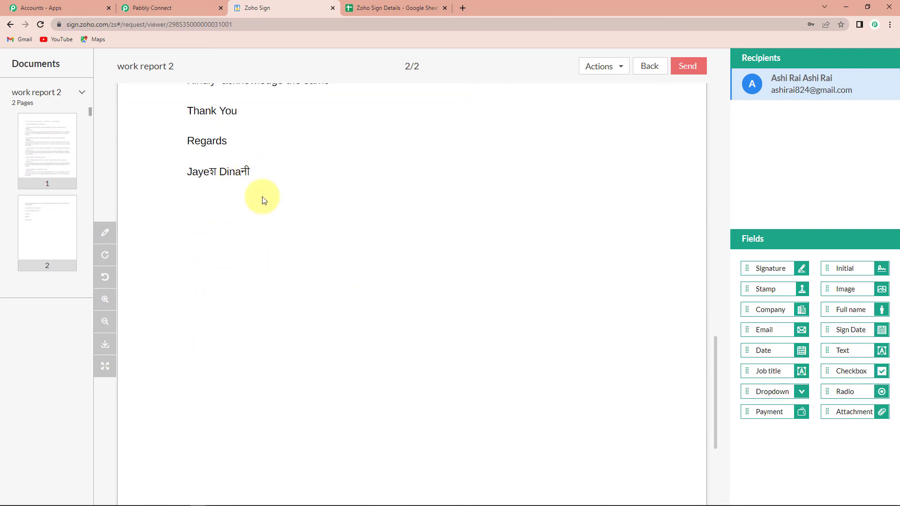
mouse_move(759, 267)
mouse_down()
mouse_move(342, 296)
mouse_move(206, 201)
mouse_up()
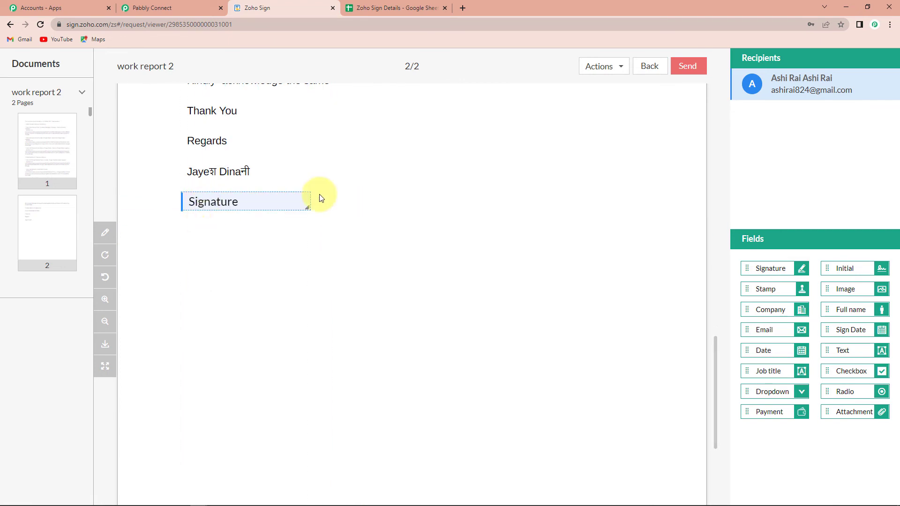
click(687, 66)
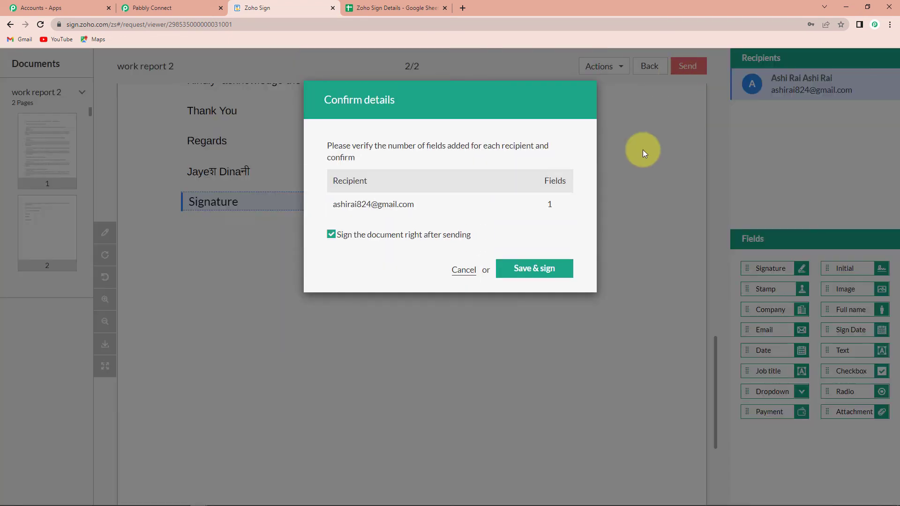
click(537, 272)
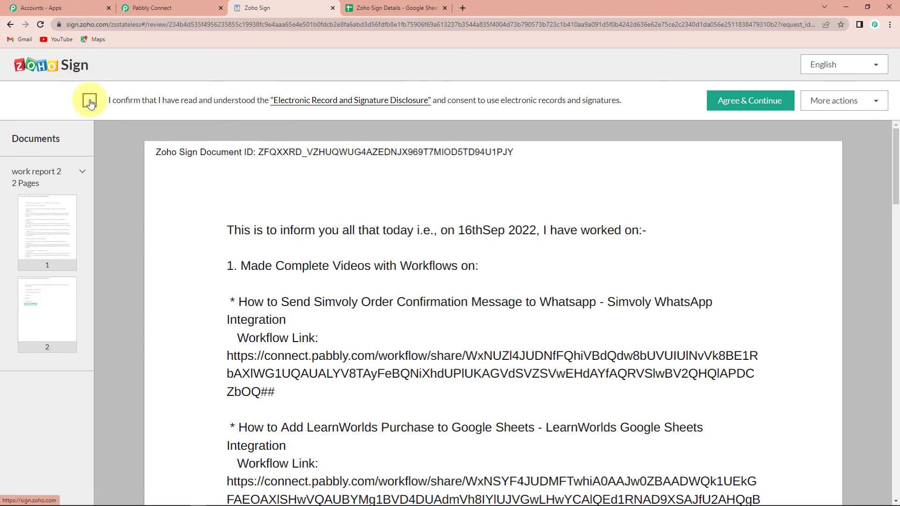
- Consent to the Electronic Record and Signature Disclosure, fill in the signature field and finish signing work report 2
click(90, 100)
click(723, 108)
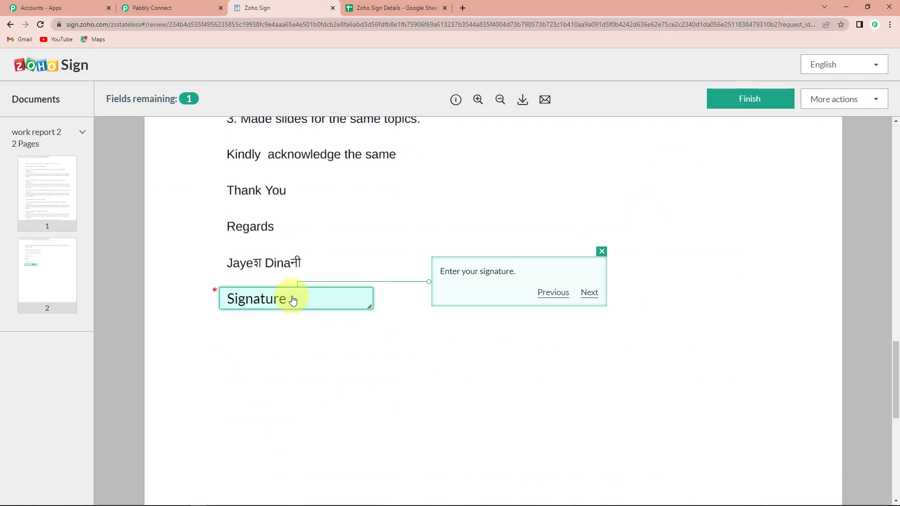
click(292, 300)
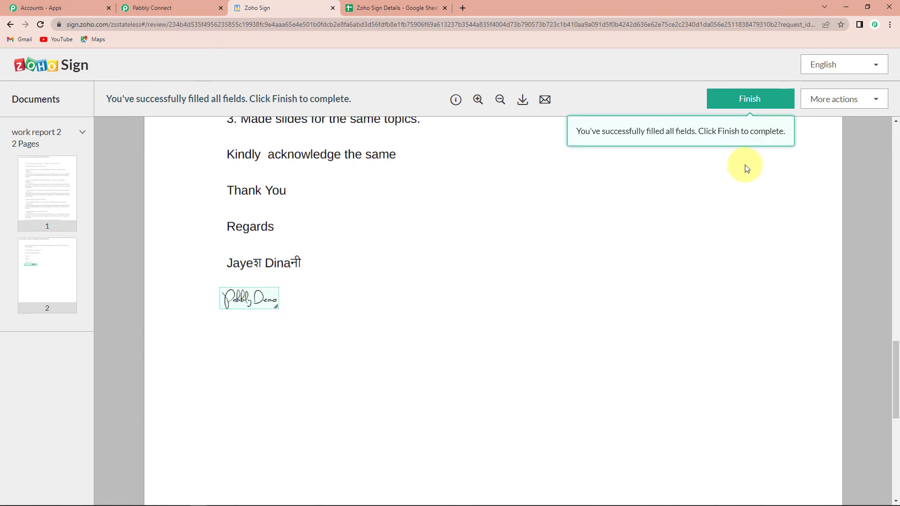
click(755, 106)
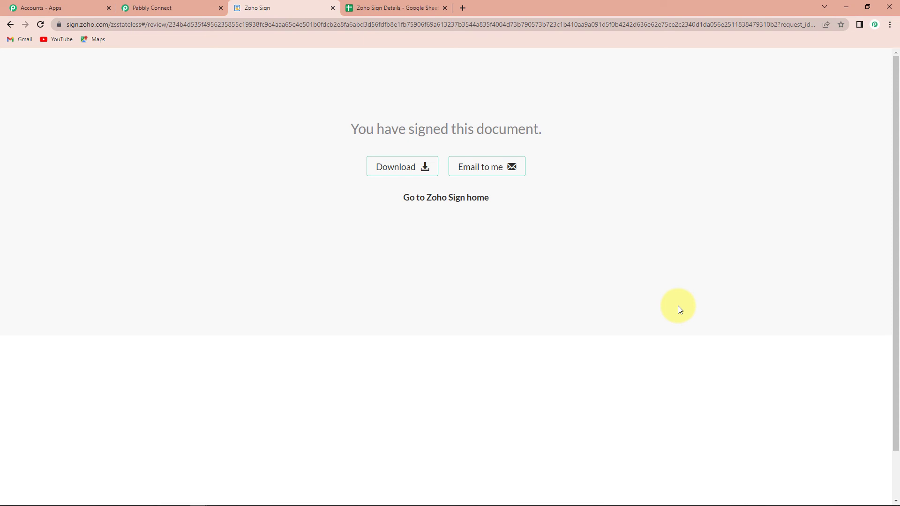
- Check the new row in the Zoho Sign Details spreadsheet, and return to the Pabbly Connect workflow to collapse the Google Sheets action
key(ctrl+Tab)
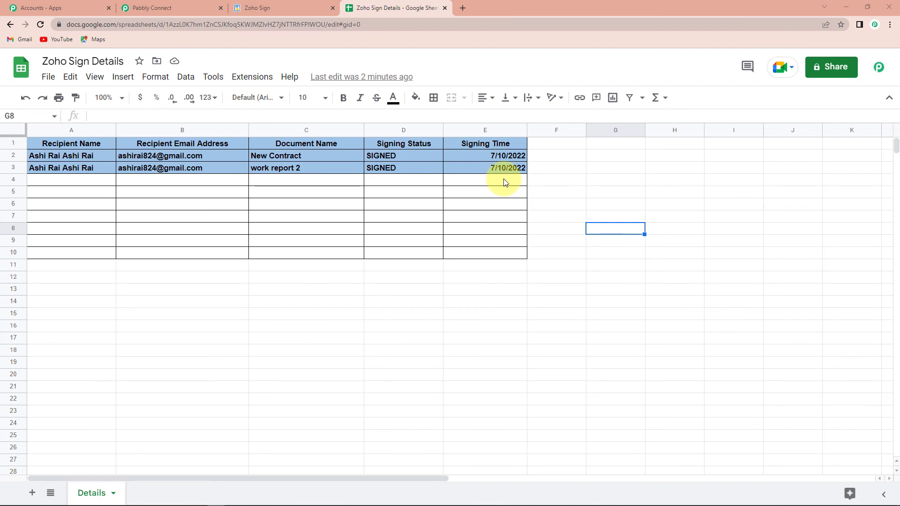
click(186, 6)
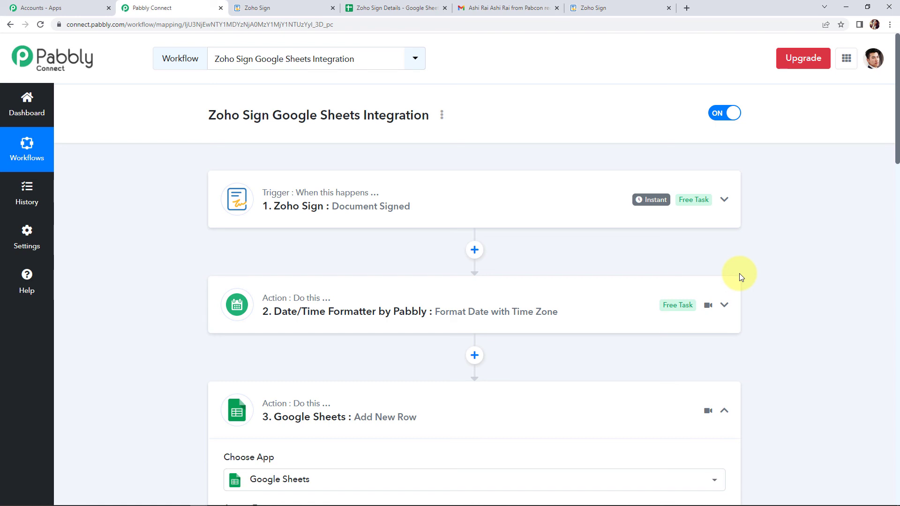
scroll(739, 273, down, 2)
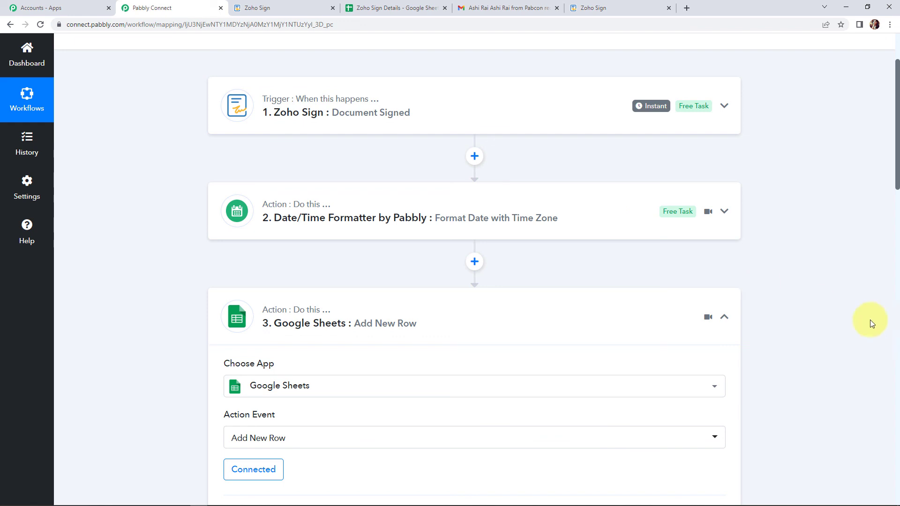
click(725, 319)
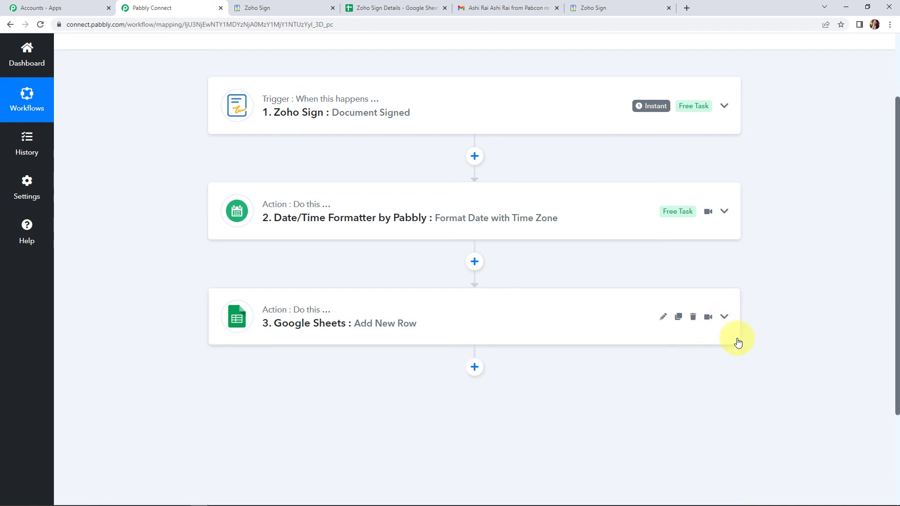